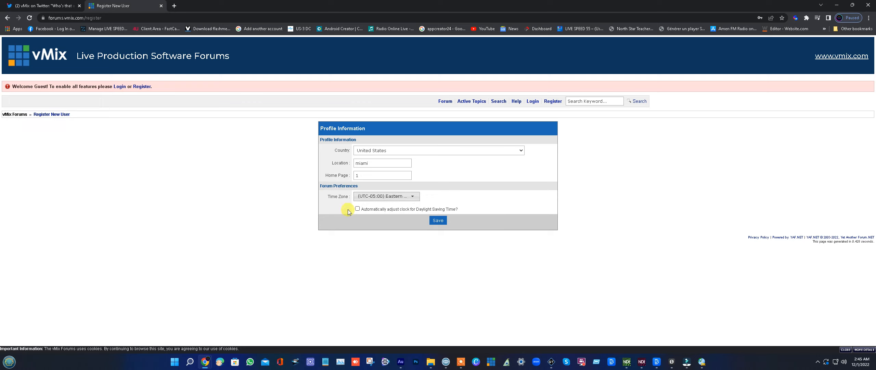
Turn on automatic clock adjustment for Daylight Saving Time in the new user's forum preferences
click(358, 209)
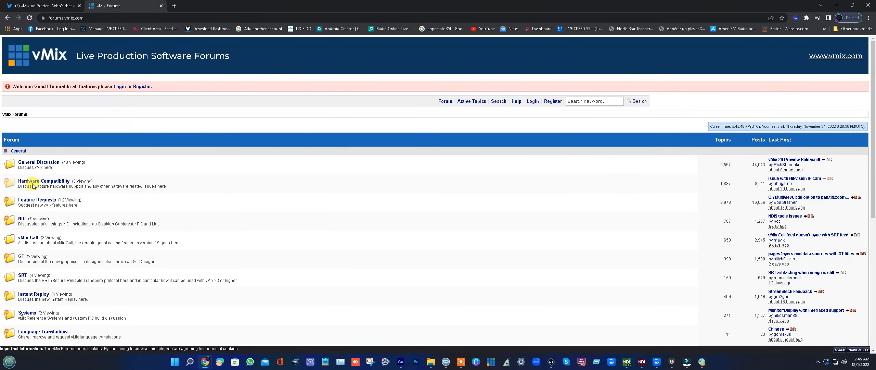
Open the NDI section of the vMix forums and look through its topic list
scroll(68, 207, down, 3)
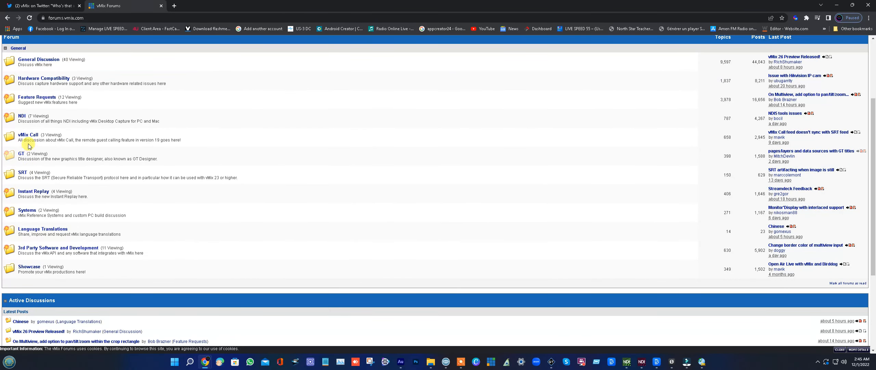
click(27, 135)
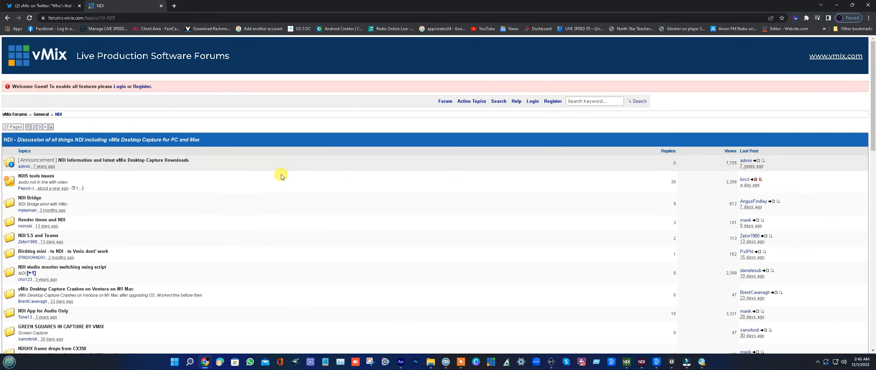
scroll(239, 198, down, 4)
scroll(237, 197, up, 4)
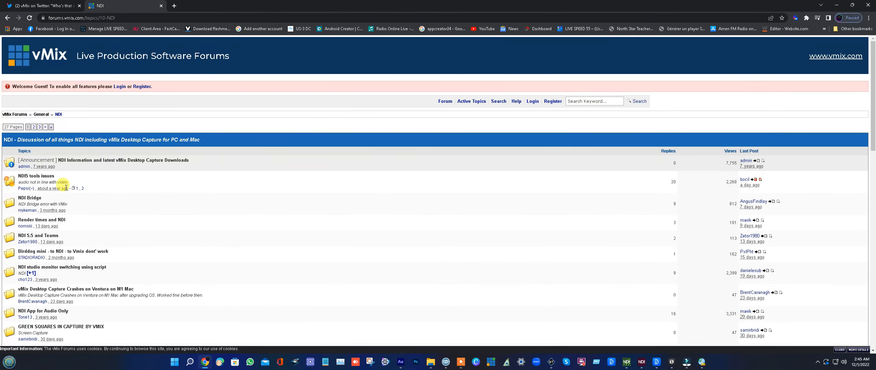
scroll(137, 219, down, 7)
scroll(99, 219, down, 5)
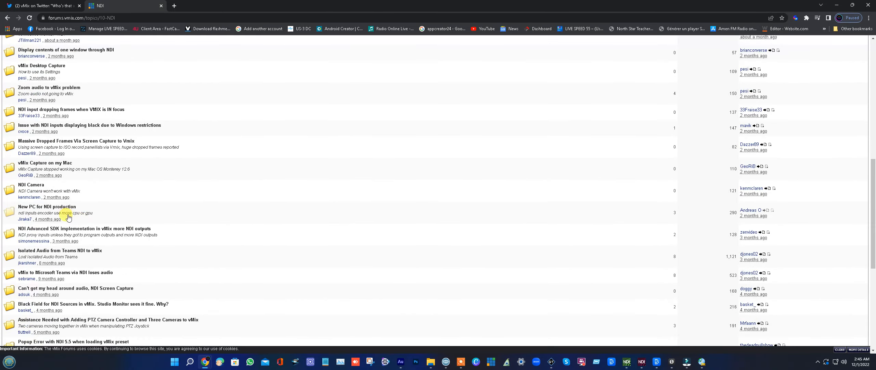
Open the topic "NDI Advanced SDK implementation in vMix more NDI outputs" and read through its posts
click(37, 161)
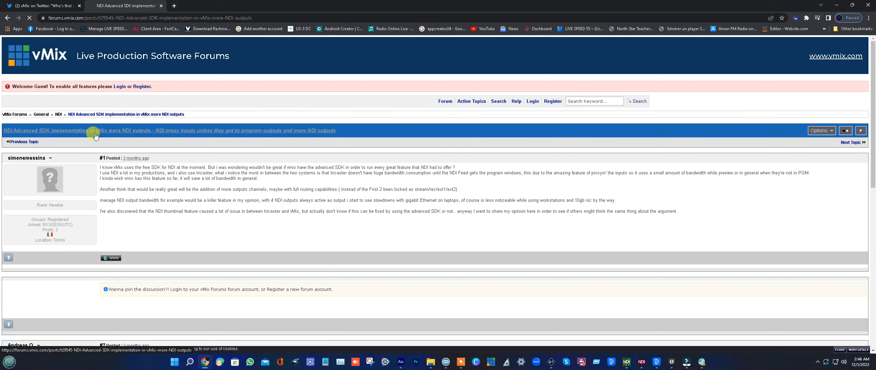
scroll(97, 136, down, 3)
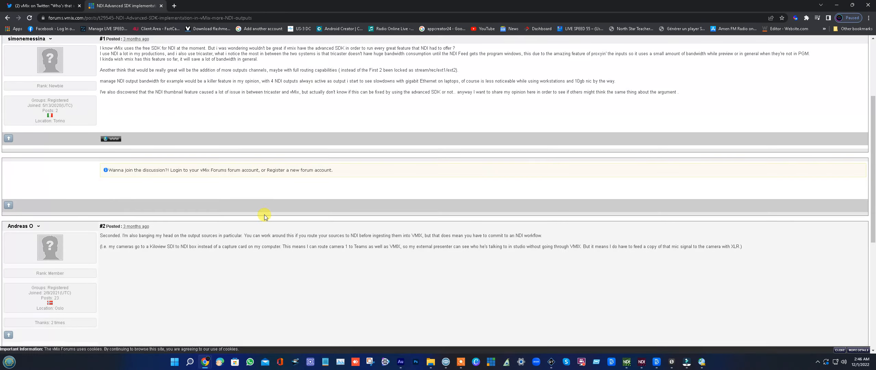
scroll(250, 222, down, 6)
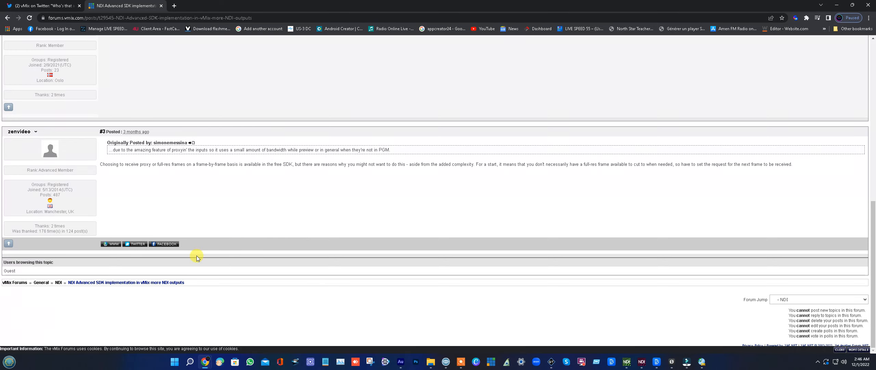
scroll(197, 257, up, 10)
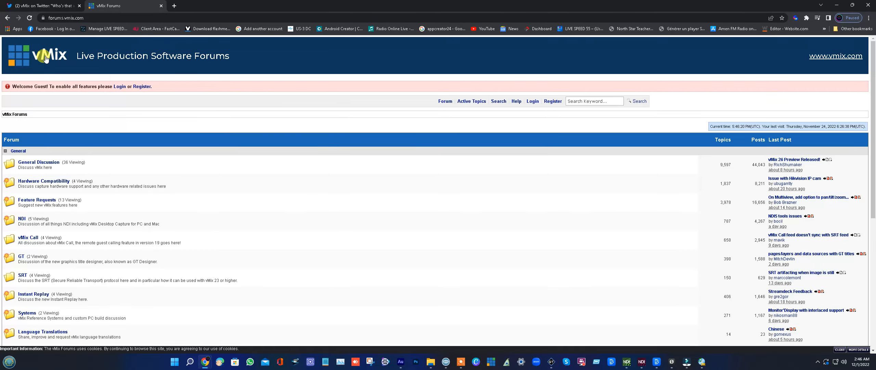
Open the "vMix 26 Preview Released!" discussion from the forum's latest posts and view the linked Vimeo example
scroll(86, 195, down, 7)
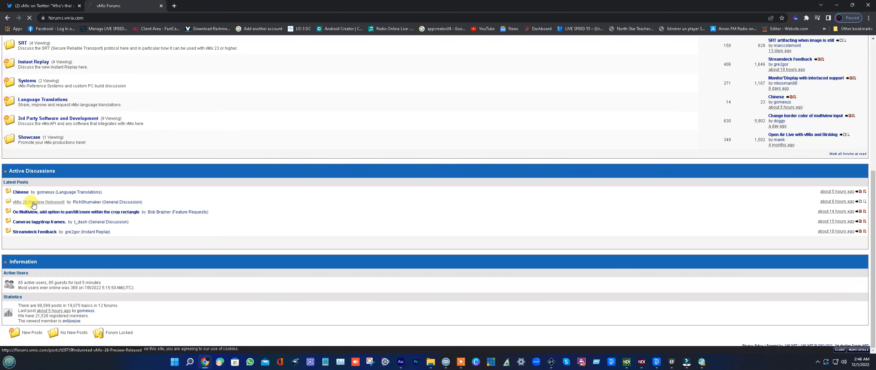
scroll(248, 176, up, 4)
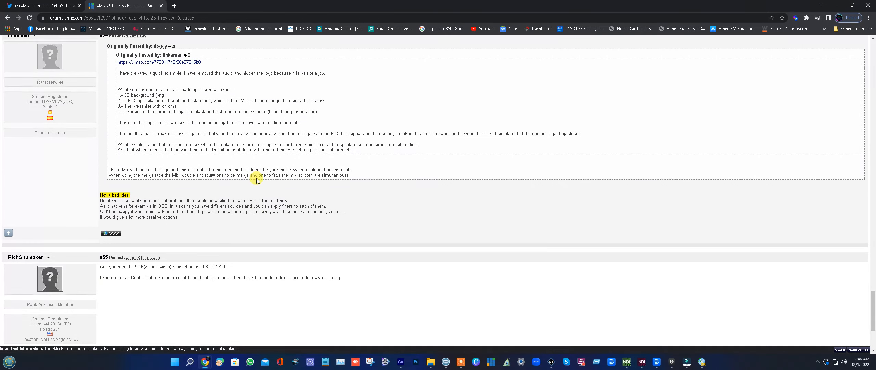
scroll(258, 179, up, 3)
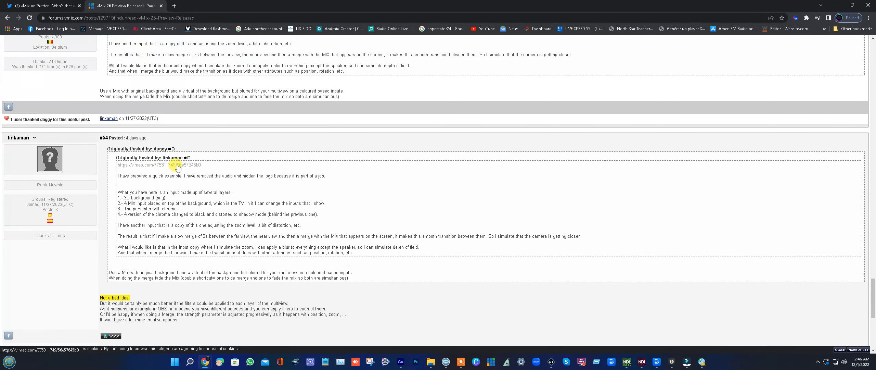
scroll(177, 167, up, 5)
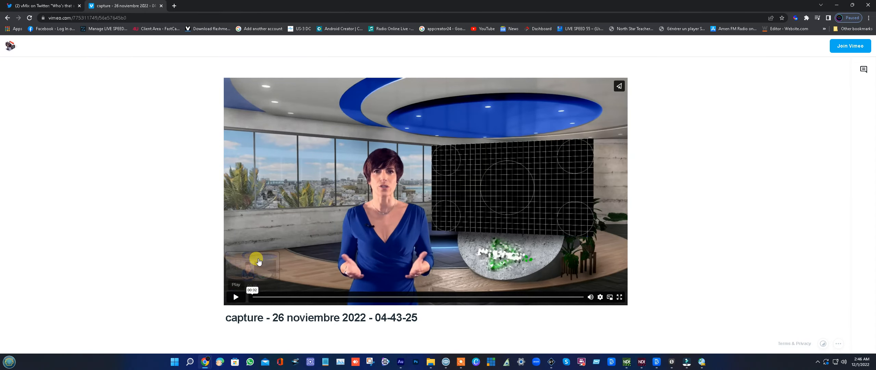
Check the vMix 26 Beta tweet and return from the Vimeo page to the vMix 26 preview thread
click(65, 10)
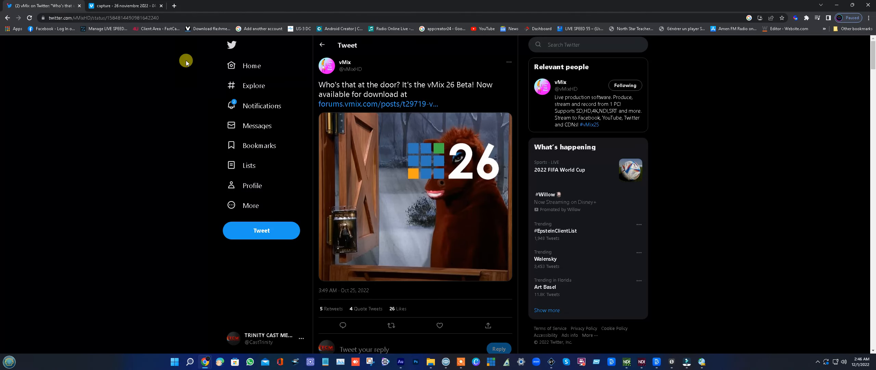
click(106, 8)
click(7, 18)
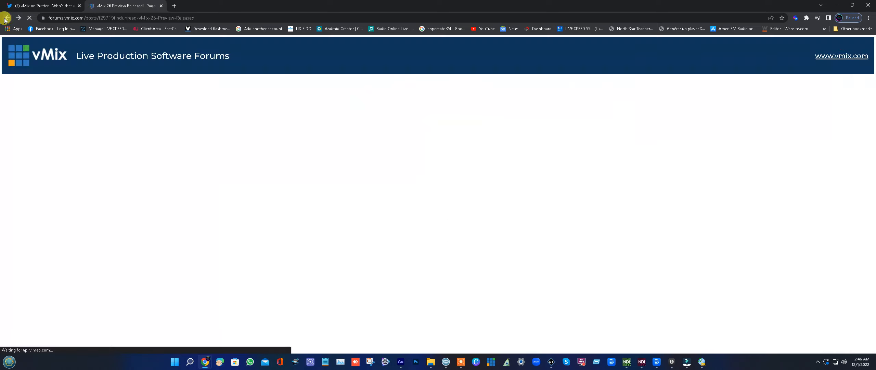
Download the vMix 26 preview installer from the link in post #43, saving it as vmix26preview (1) in the FIX VIRTUAL SET folder
scroll(220, 202, down, 1)
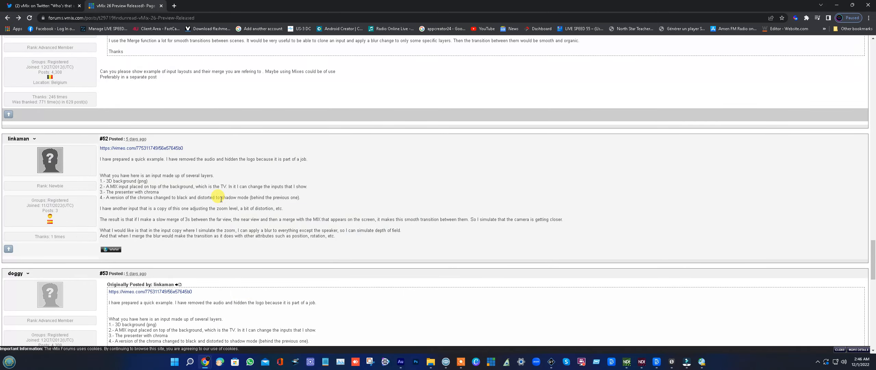
scroll(221, 198, up, 15)
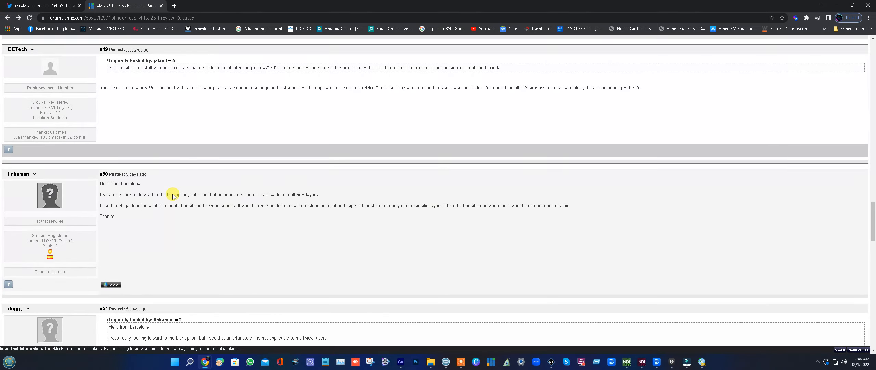
scroll(172, 194, up, 15)
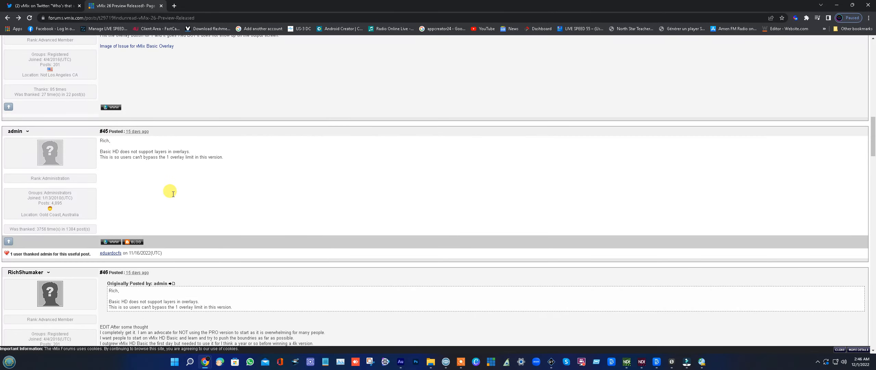
scroll(173, 194, up, 10)
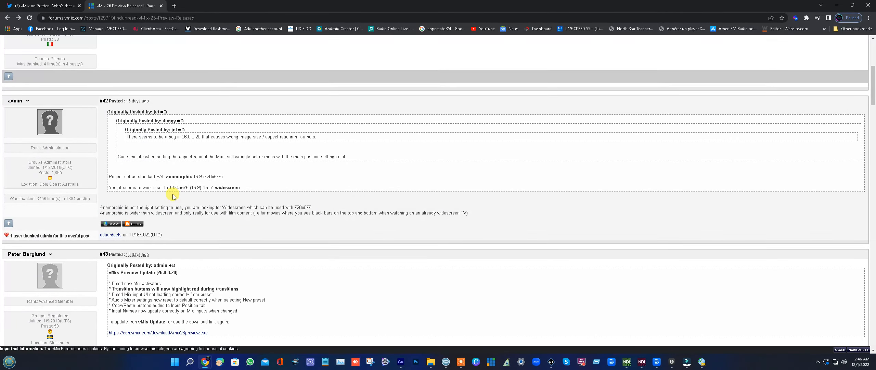
scroll(172, 194, down, 5)
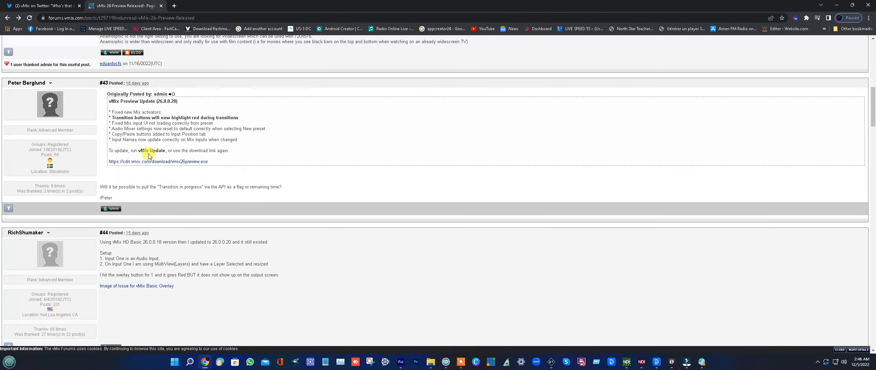
drag(224, 164, 110, 163)
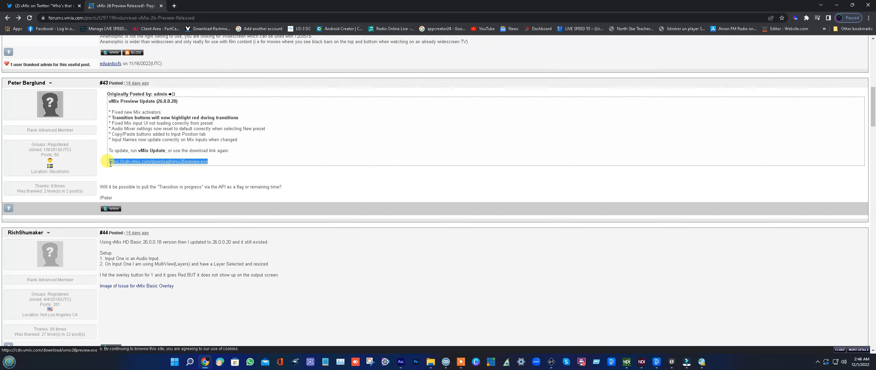
scroll(206, 157, up, 5)
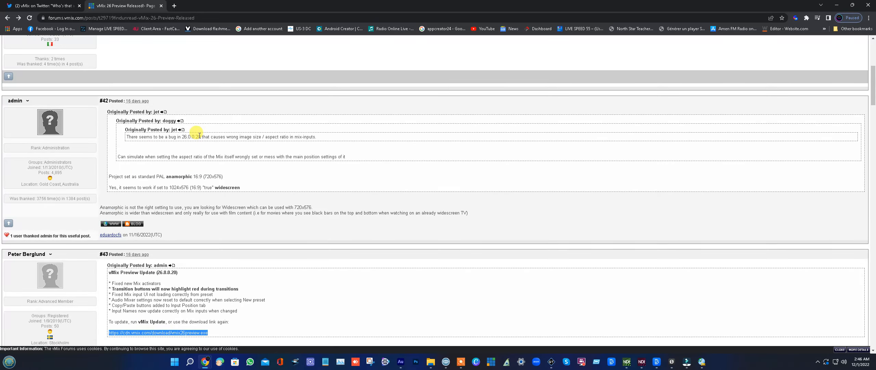
scroll(198, 171, down, 5)
scroll(193, 150, up, 3)
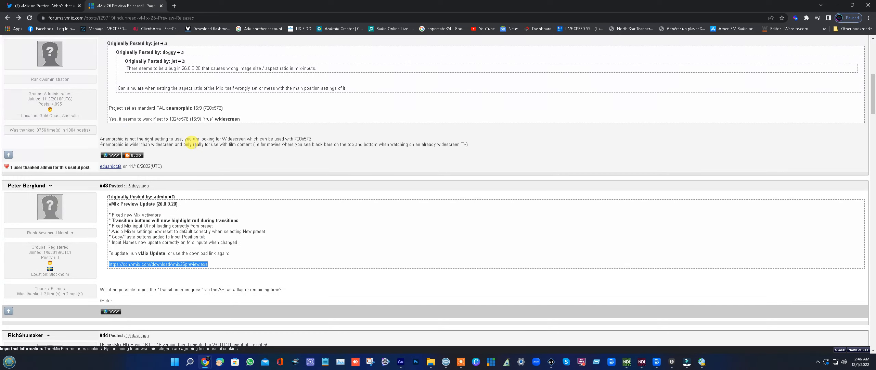
scroll(191, 160, down, 3)
click(186, 164)
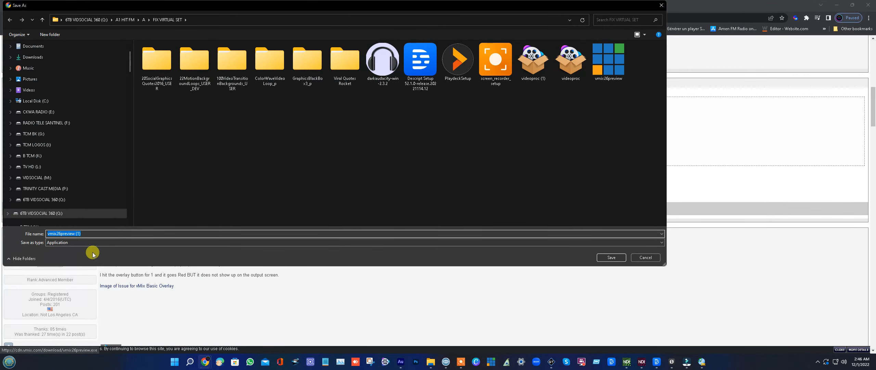
click(611, 257)
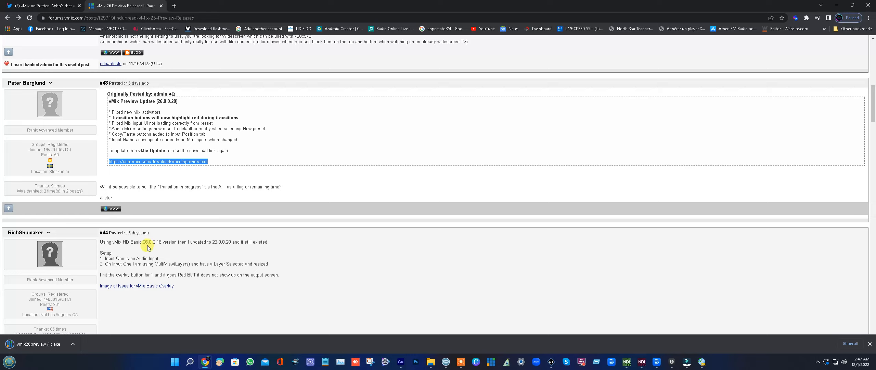
Run the downloaded vmix26preview (1).exe and bring its setup wizard in front of the vMix window, away from the centre
click(35, 344)
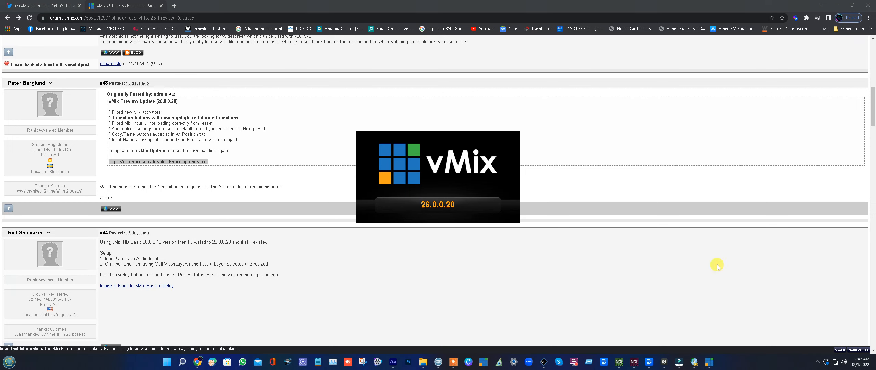
click(836, 5)
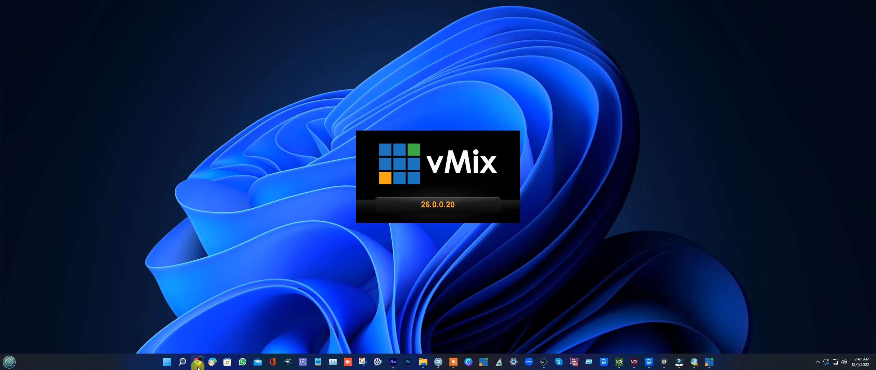
mouse_move(198, 367)
click(215, 332)
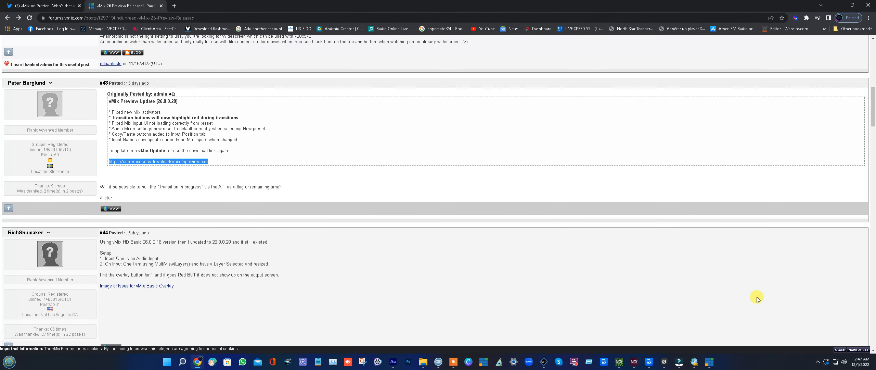
click(707, 365)
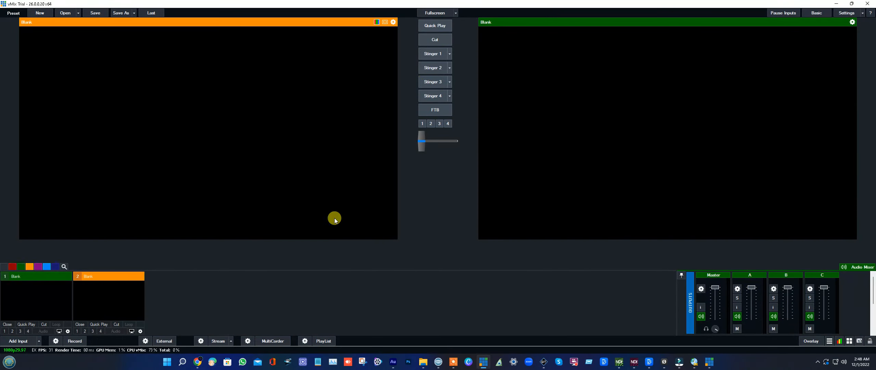
click(708, 363)
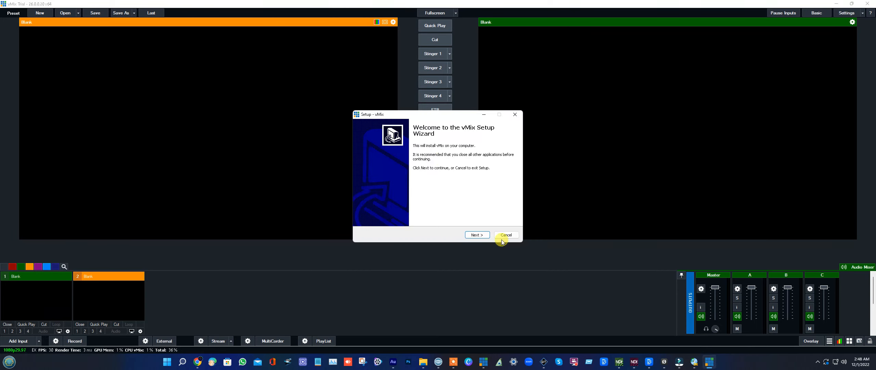
drag(439, 120, 513, 57)
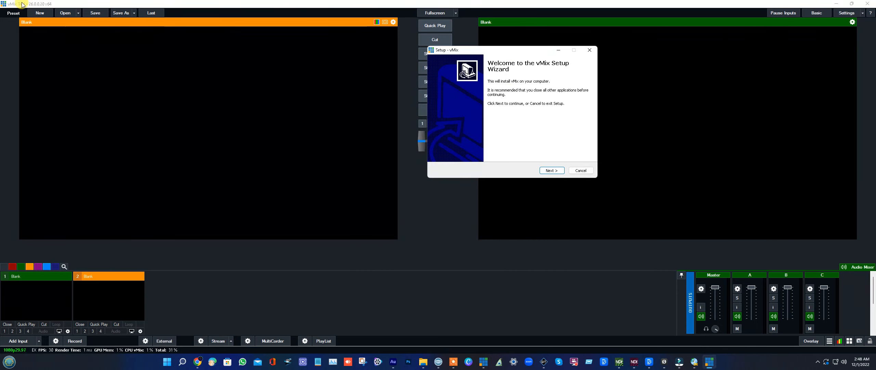
Open the vMix settings and examine the About page's version details and the Outputs / NDI / SRT options
click(847, 16)
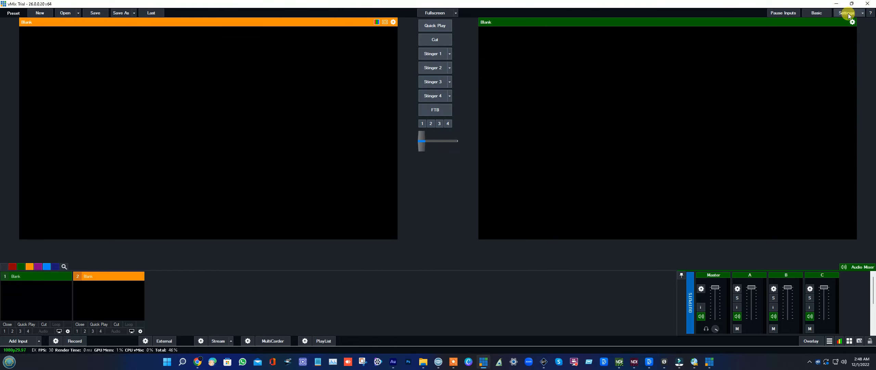
click(846, 13)
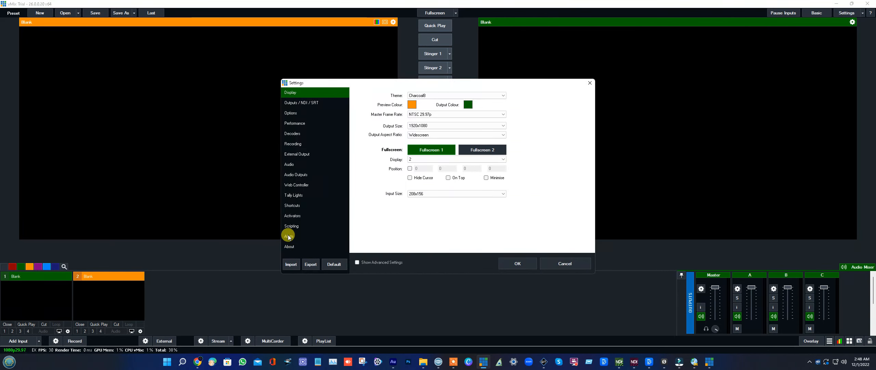
click(287, 248)
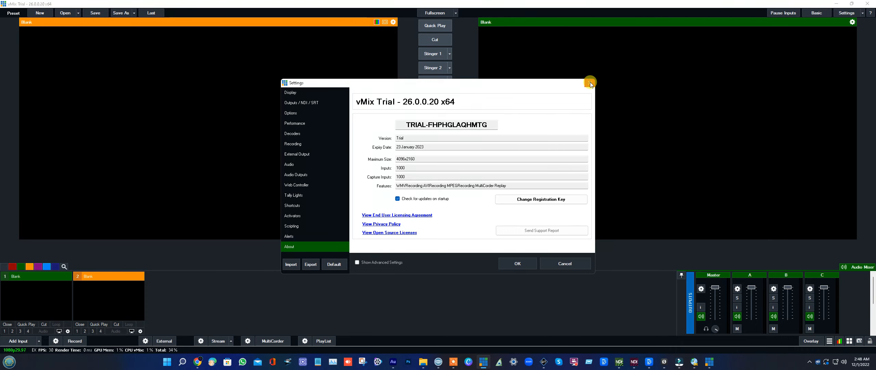
click(301, 102)
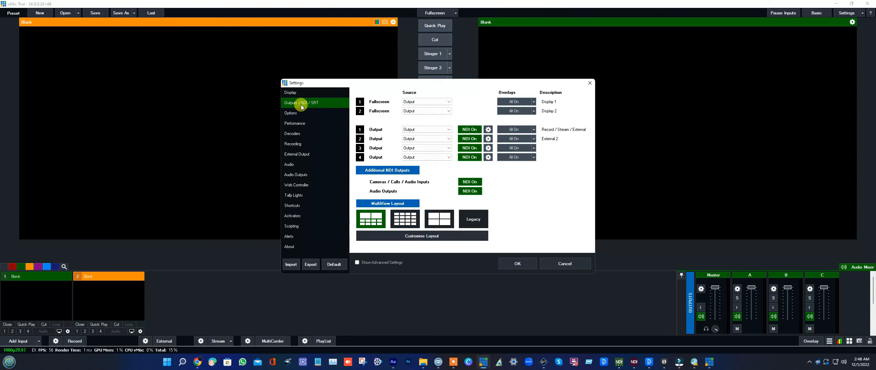
Examine the overlay choices for the first Fullscreen output and turn all of them on
click(532, 101)
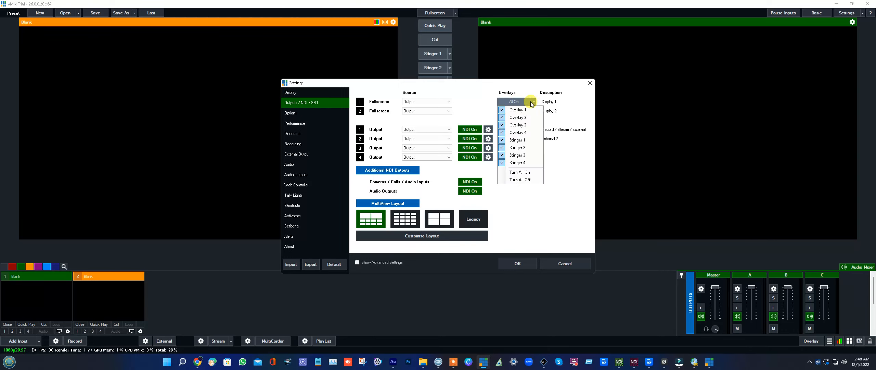
click(531, 102)
click(531, 102)
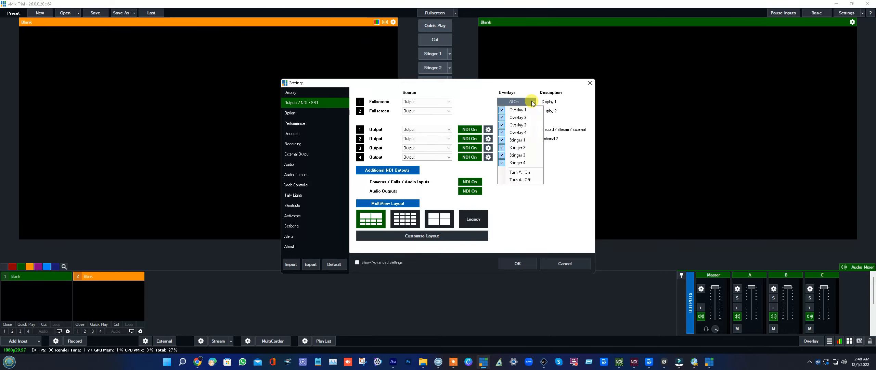
click(527, 173)
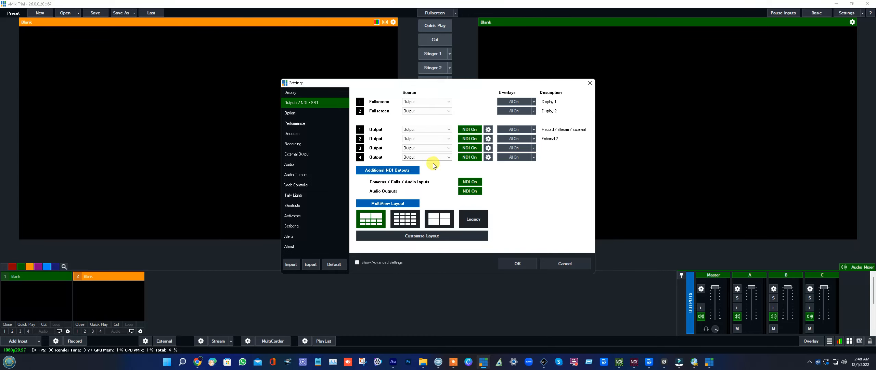
Look through the Options, Performance, Recording, External Output, Audio and Audio Outputs settings, then close the settings without saving
click(293, 113)
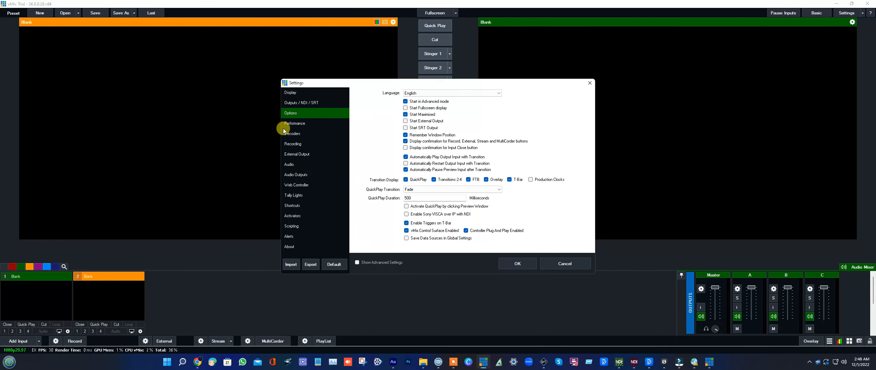
click(296, 124)
click(293, 143)
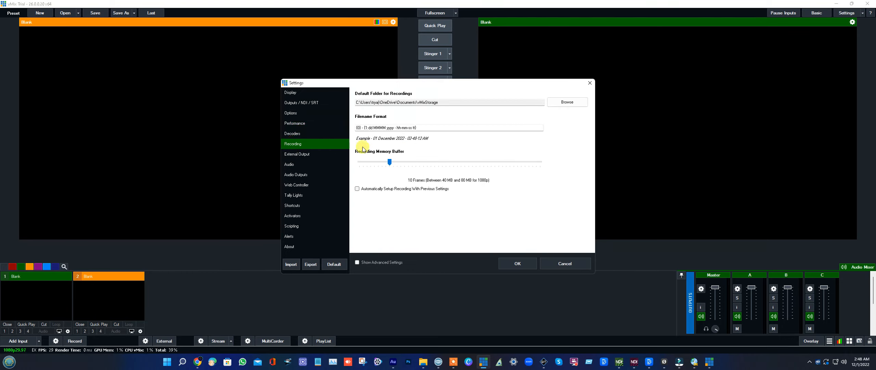
click(303, 154)
click(291, 165)
click(301, 174)
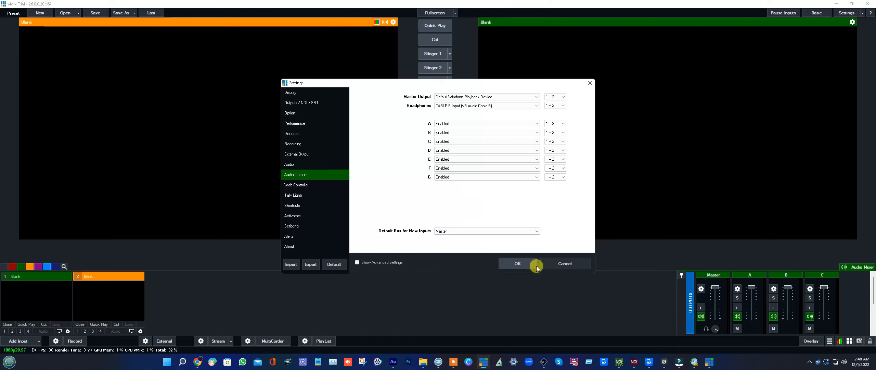
click(572, 269)
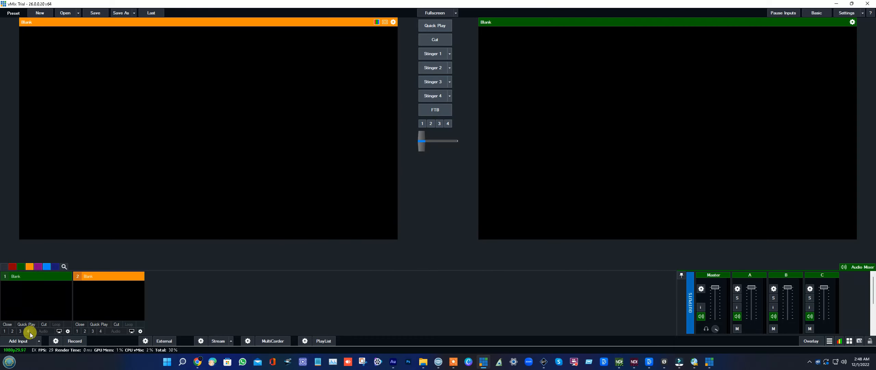
Add the video Young_african_americ_11000397_HDMP4 from the 11111 folder as input 1
click(12, 341)
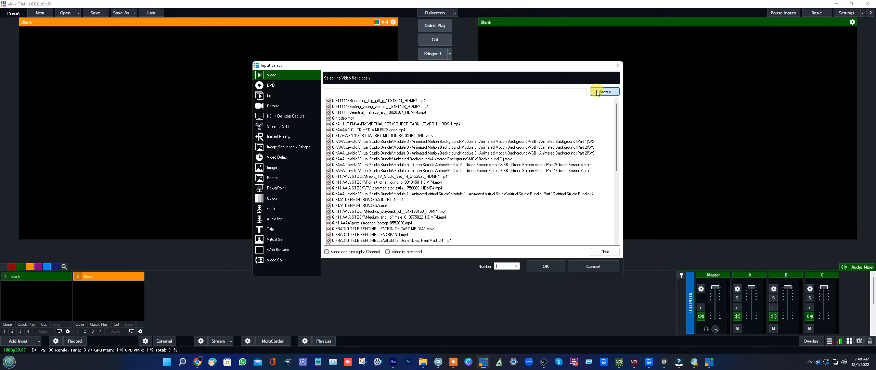
click(598, 91)
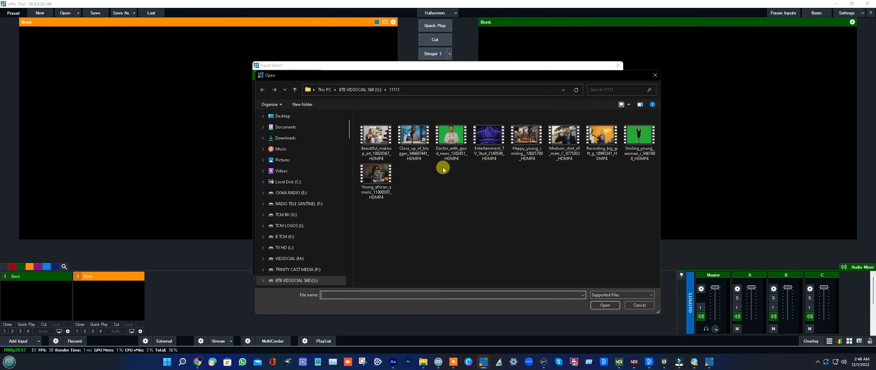
double_click(378, 176)
click(542, 265)
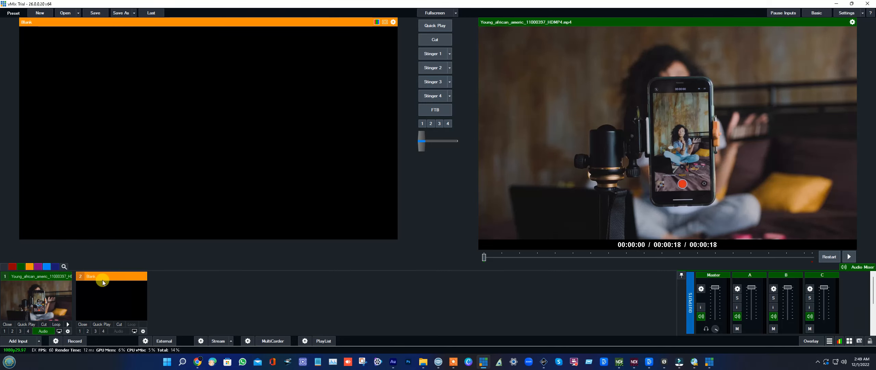
Add the studio background video Entertainment_TV_Stud_2148584_HDMP4 from the 11111 folder as input 2
click(17, 341)
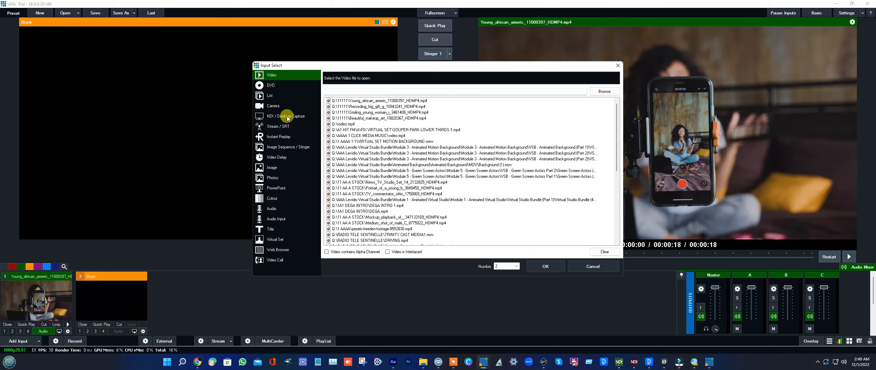
click(604, 91)
click(488, 123)
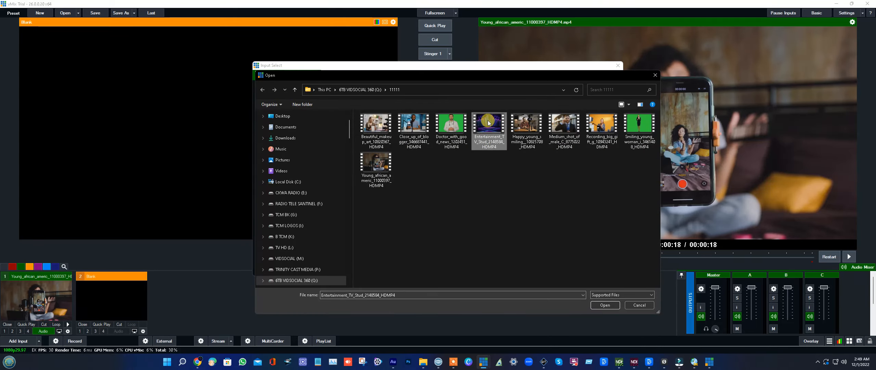
double_click(488, 123)
click(546, 265)
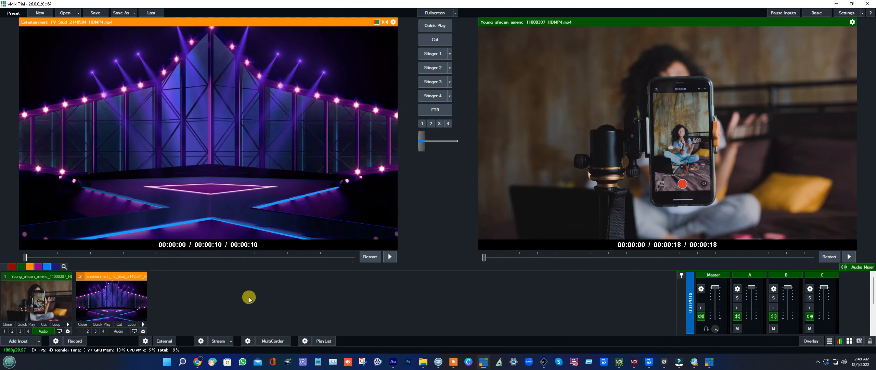
Add the green-screen video Smiling_young_woman_i_3461408_HDMP4 from the 11111 folder as input 3
click(18, 341)
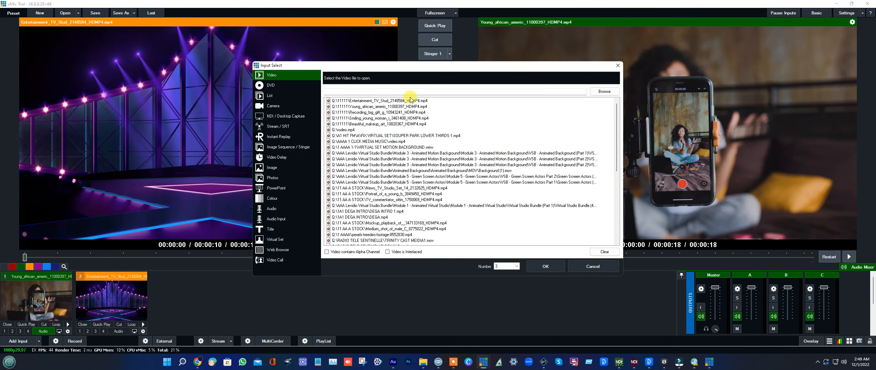
click(603, 92)
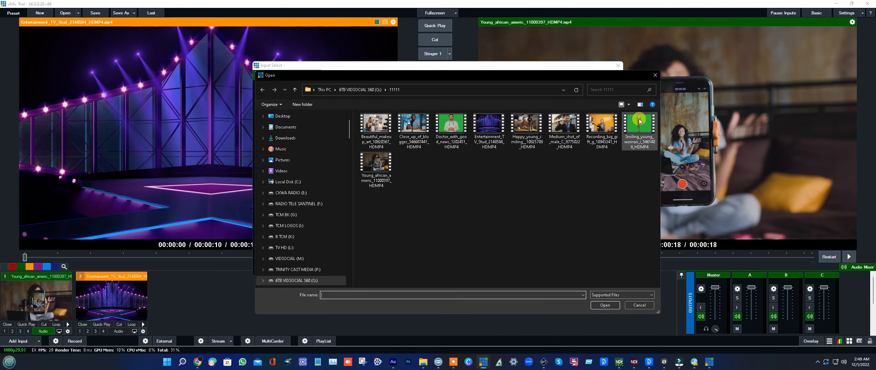
double_click(639, 120)
click(545, 266)
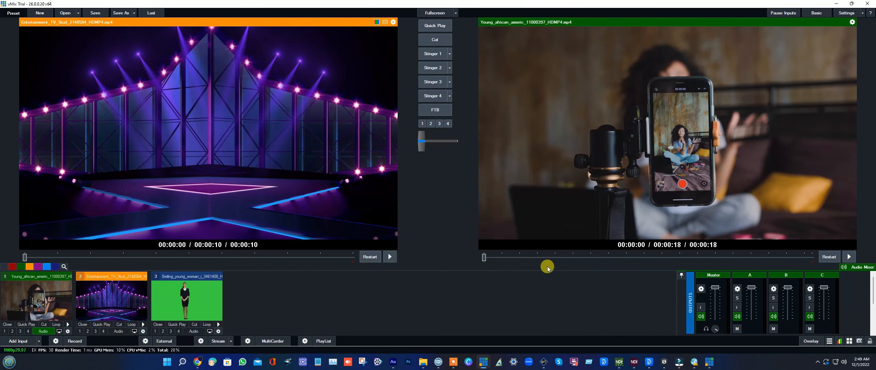
Preview the green-screen woman input and key out its background using Colour Key with Auto Chroma Key Preset 2
click(193, 308)
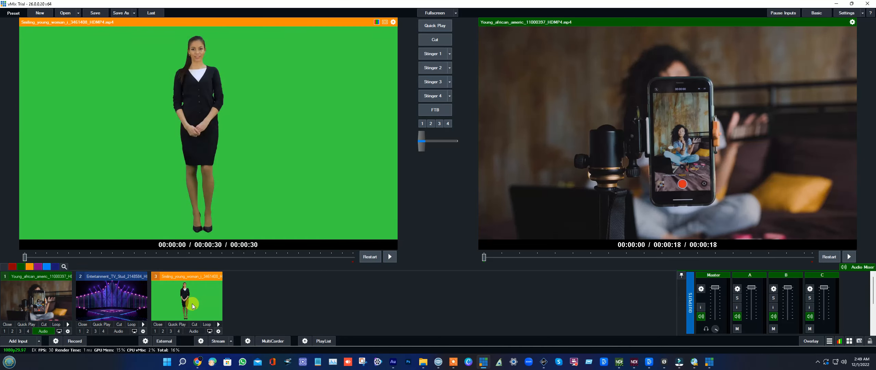
click(394, 22)
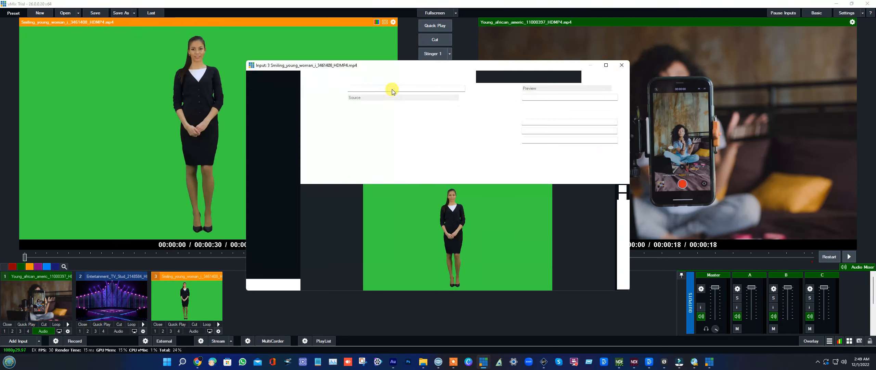
click(260, 96)
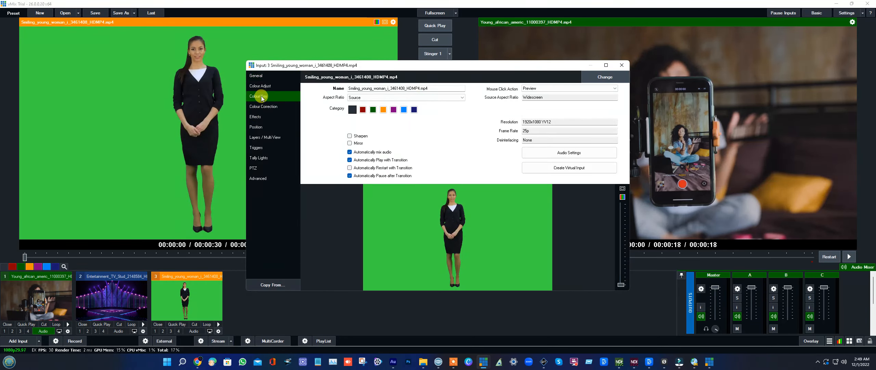
click(311, 86)
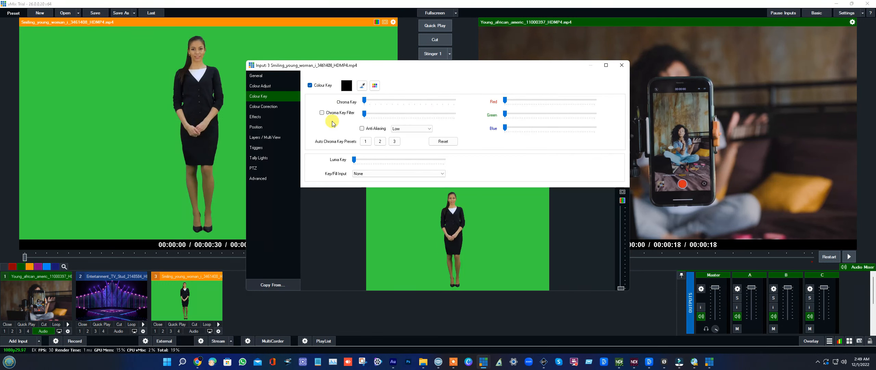
click(380, 141)
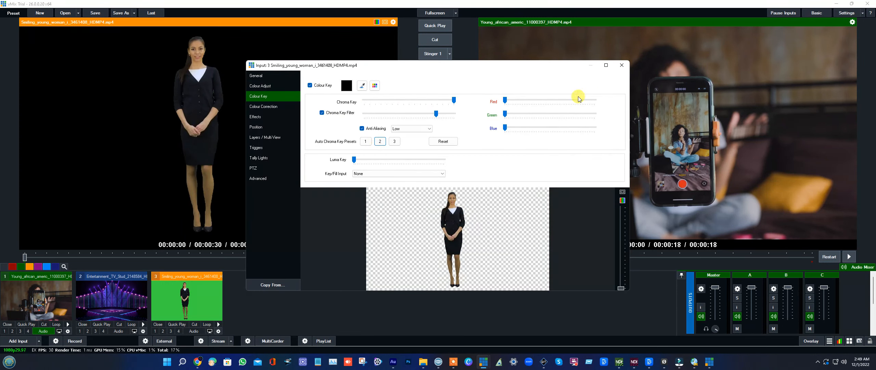
click(621, 66)
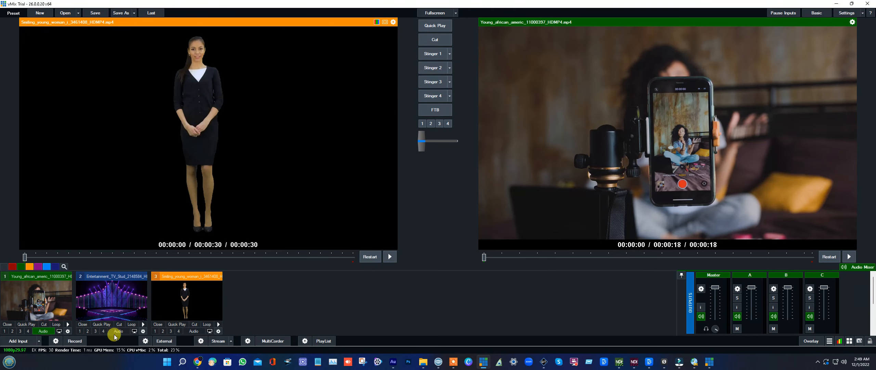
Send the studio background to the output with the Stinger 2 transition and show the keyed woman over it on overlay 1
click(111, 309)
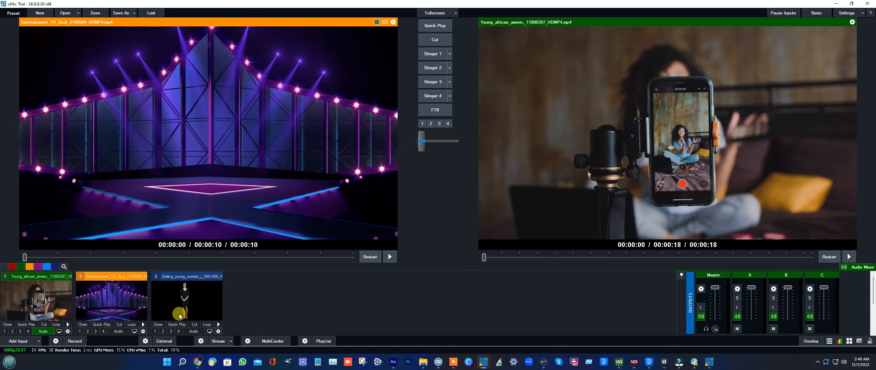
click(433, 67)
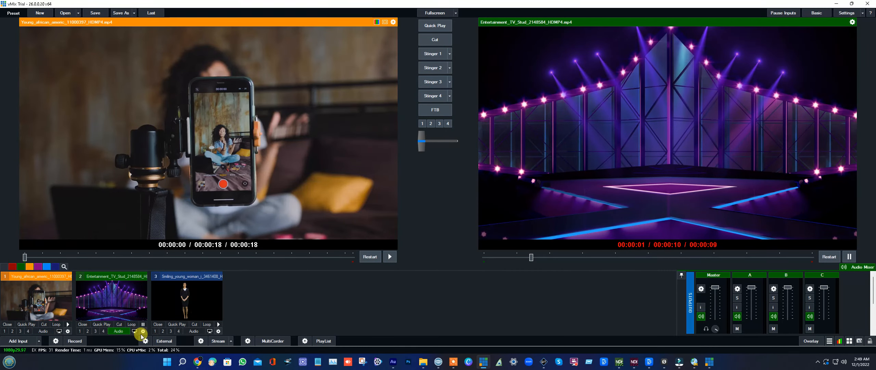
click(155, 331)
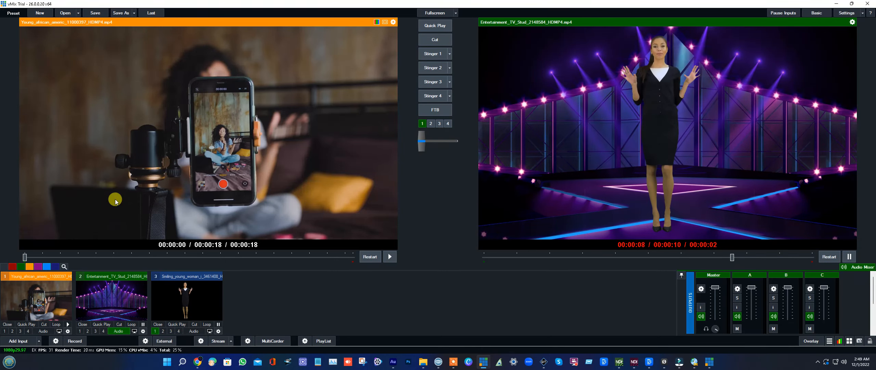
Shrink the woman input in its Position settings to a zoom of about 0.70
double_click(189, 295)
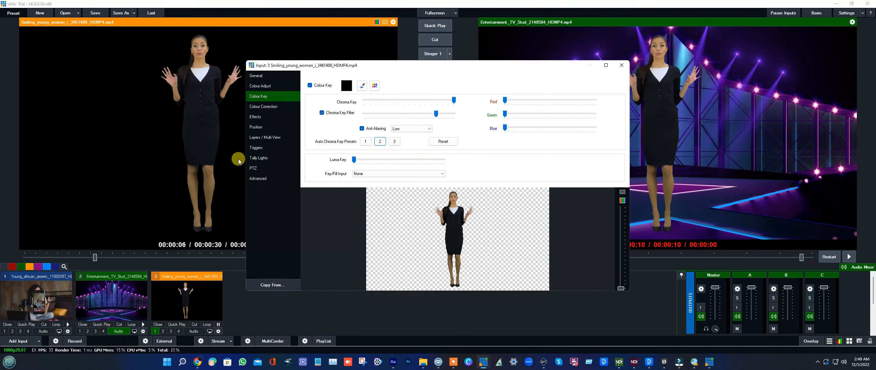
click(262, 128)
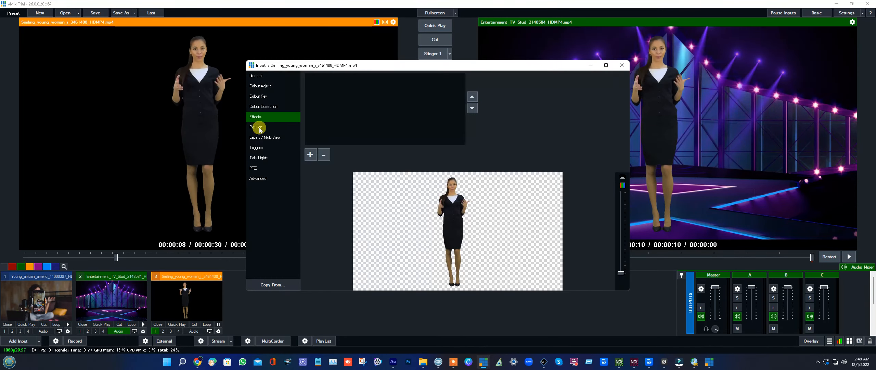
drag(372, 90, 367, 100)
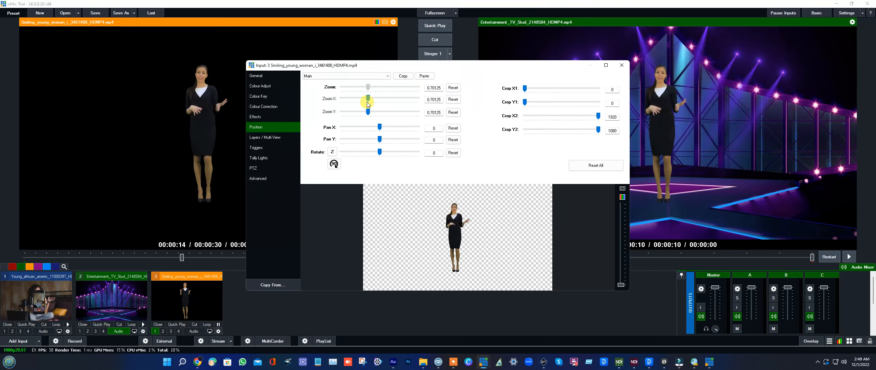
click(621, 65)
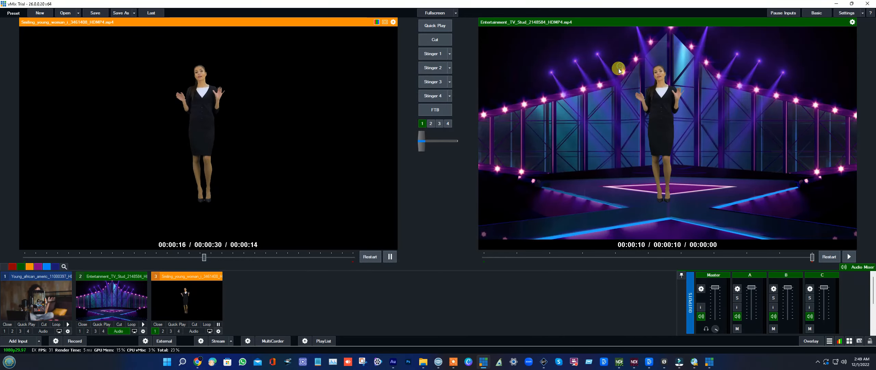
Enlarge the studio background input in its Position settings to a zoom of about 1.24
double_click(122, 309)
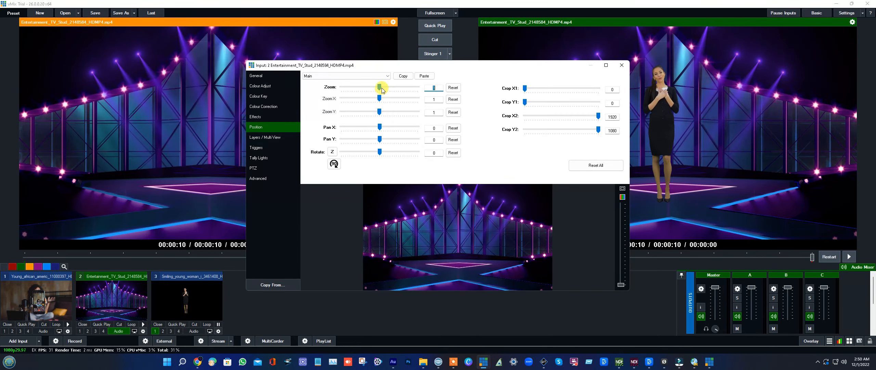
drag(378, 88, 380, 90)
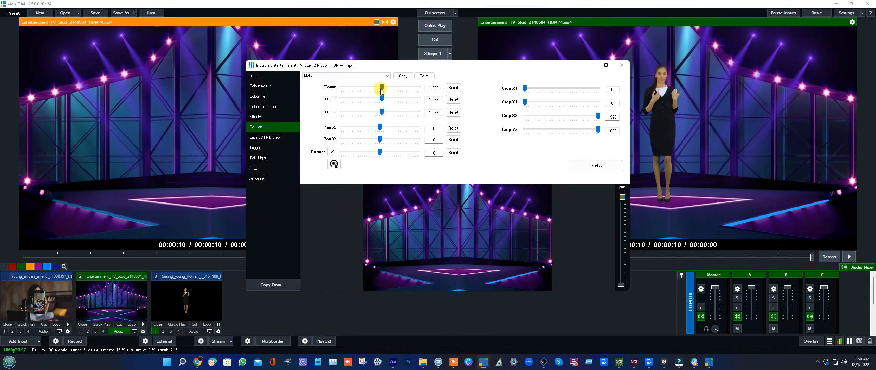
click(621, 66)
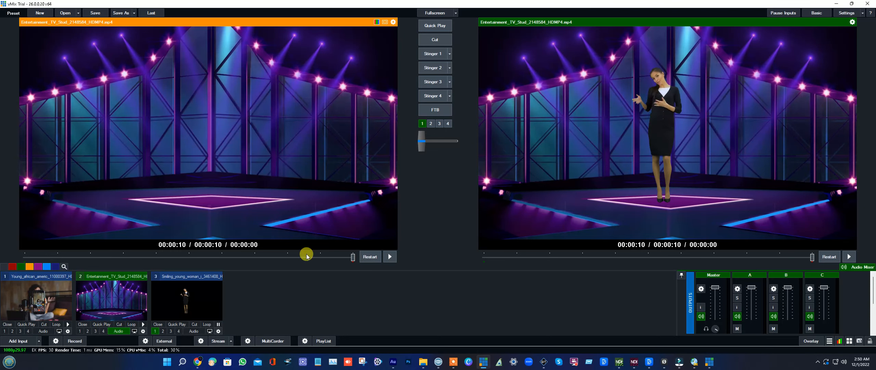
Enlarge the woman input in its Position settings to a zoom slightly below full size
double_click(183, 298)
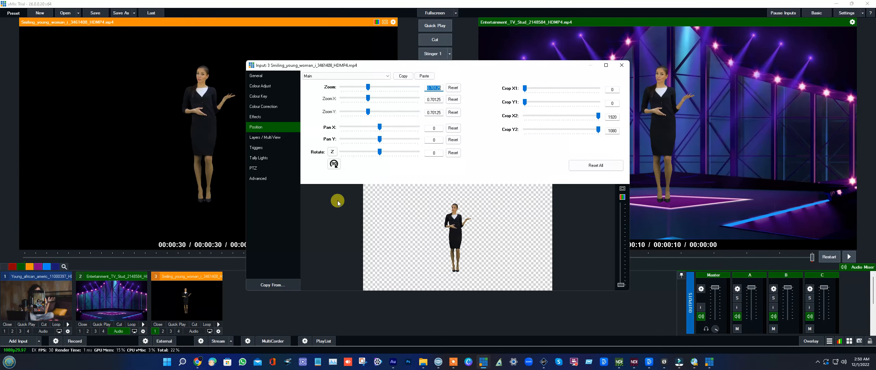
drag(369, 88, 380, 90)
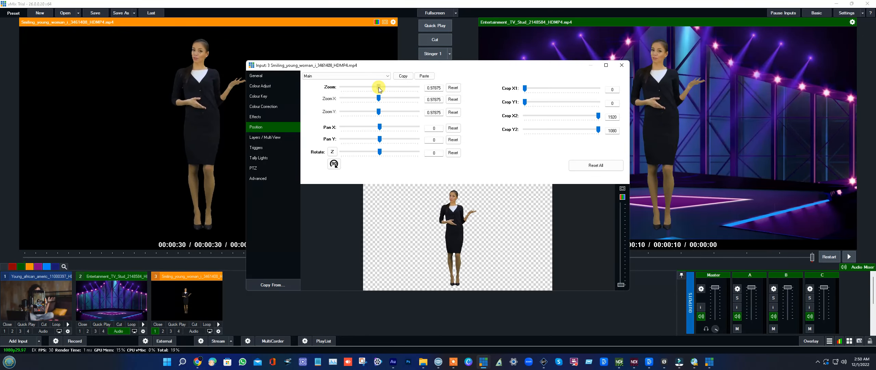
drag(379, 90, 378, 90)
click(620, 66)
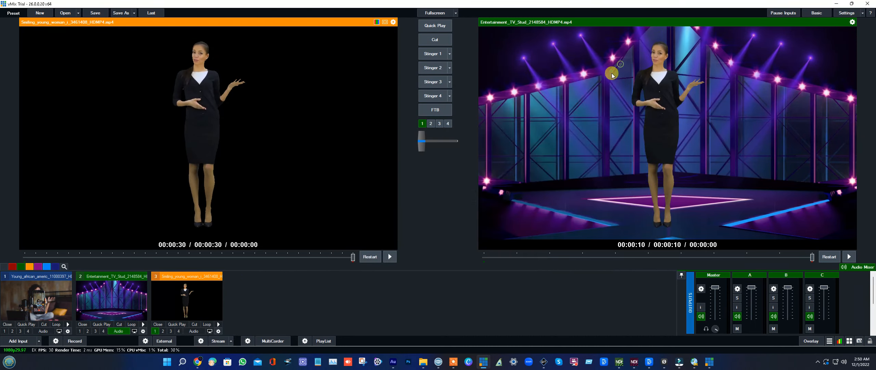
Play the woman clip on loop and move the studio background to Pan X about -0.025 and Pan Y about -0.199
click(218, 323)
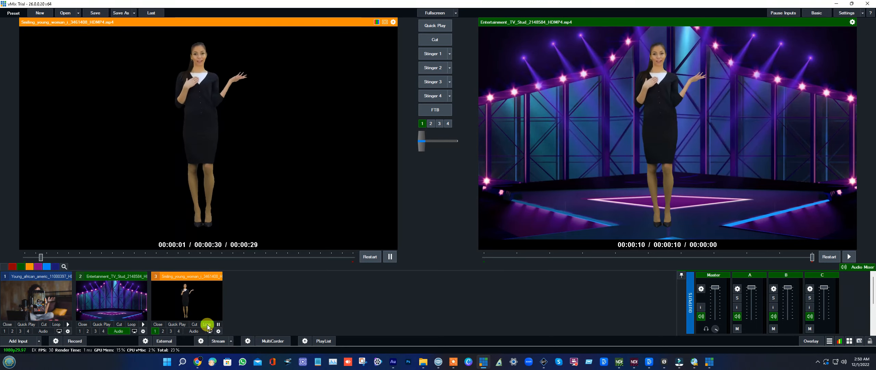
double_click(113, 303)
drag(432, 213, 429, 222)
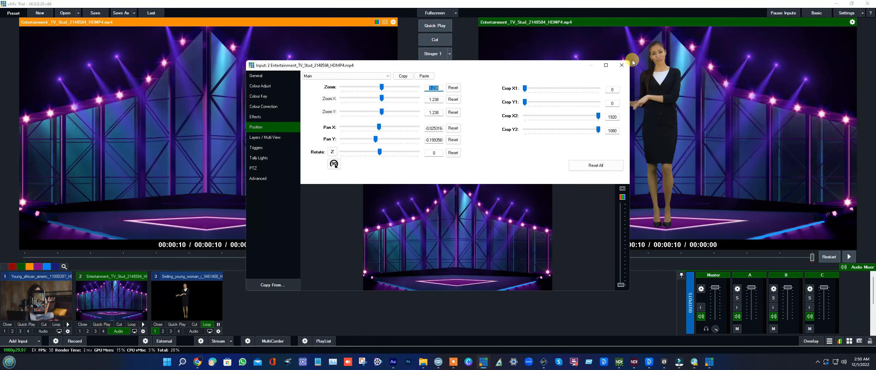
click(622, 66)
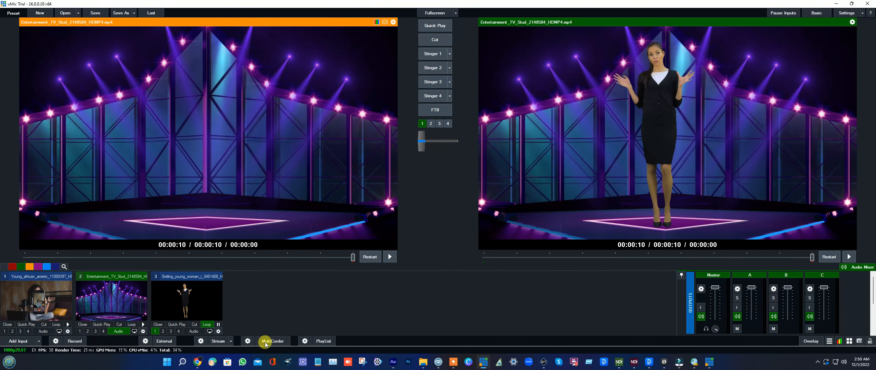
Add the GT title Title 0- The Classic Blue as an input with its default text and show it on overlay 1
click(18, 341)
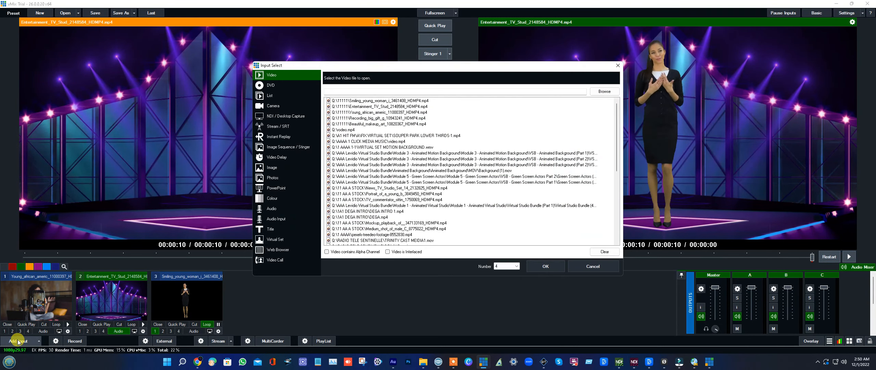
click(276, 218)
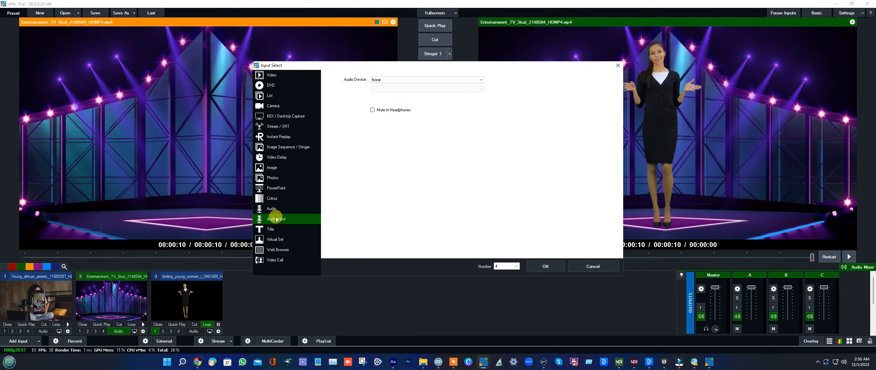
click(267, 230)
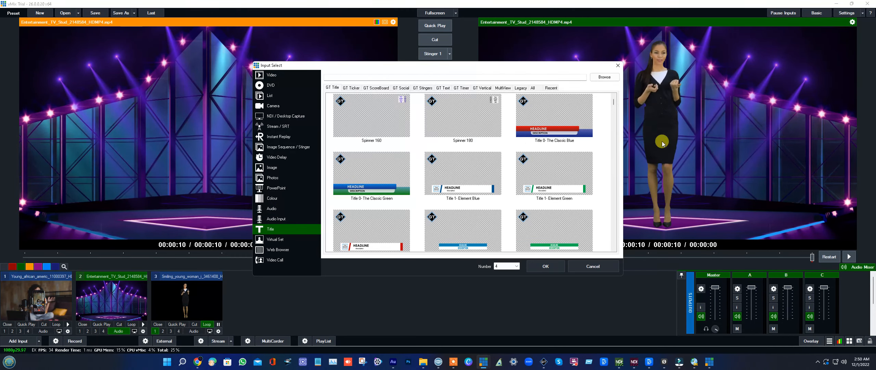
click(553, 133)
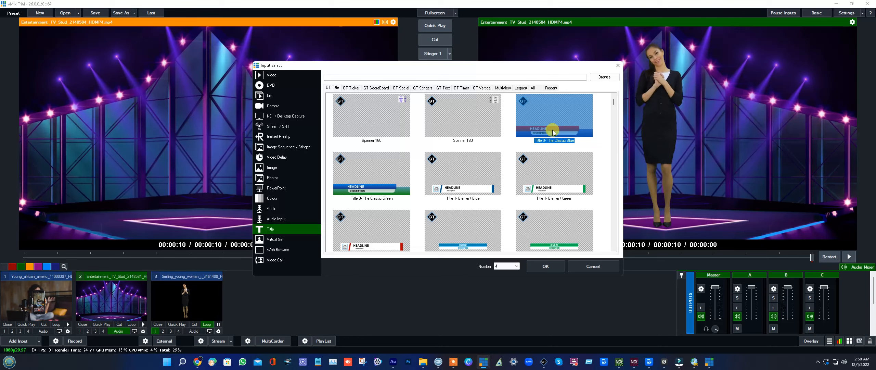
double_click(553, 133)
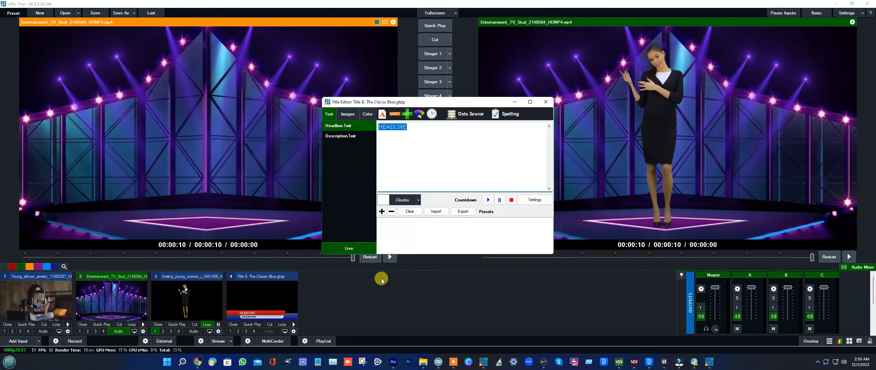
click(545, 102)
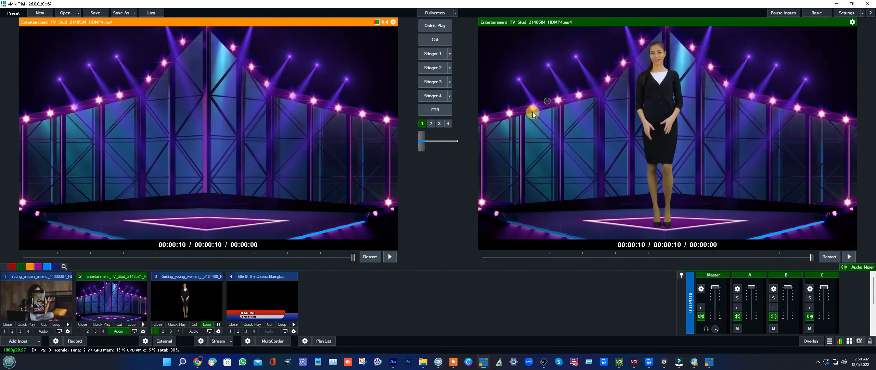
click(230, 331)
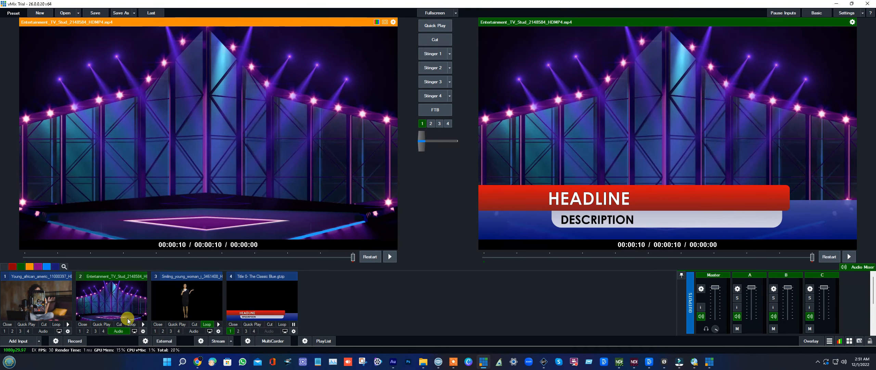
Assign the woman clip to layer 1 of the studio background input and take the title off overlay 1
click(143, 330)
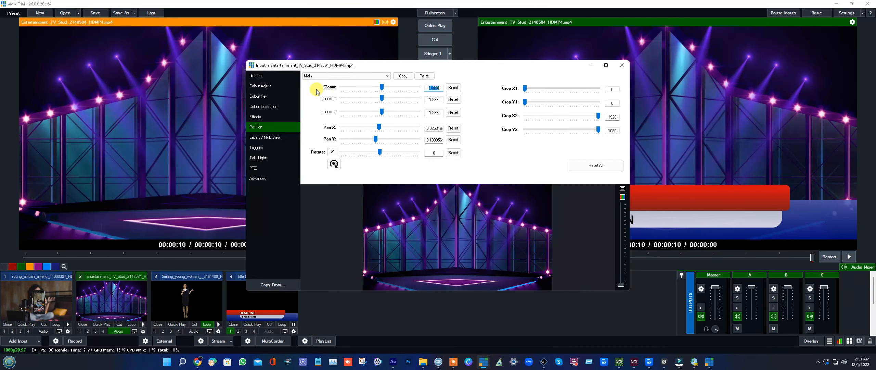
click(267, 138)
click(359, 76)
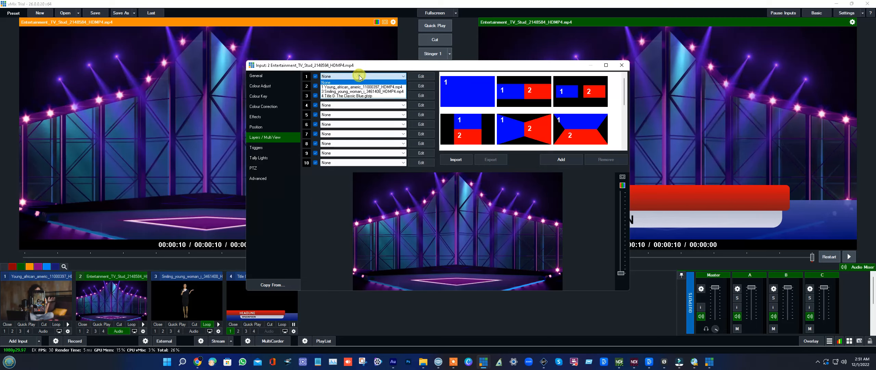
click(343, 91)
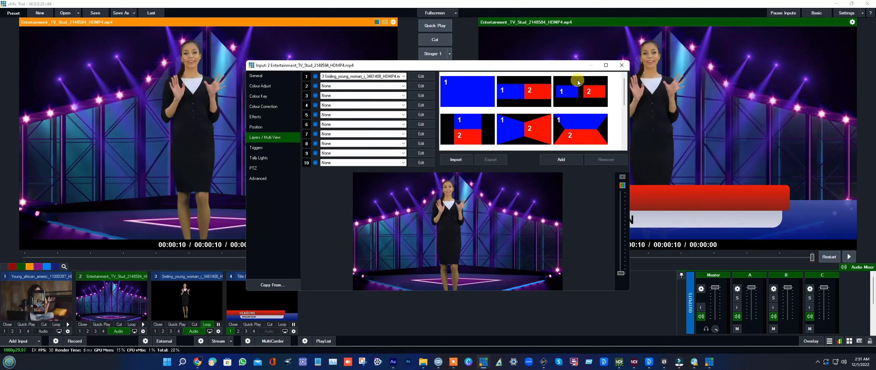
click(620, 66)
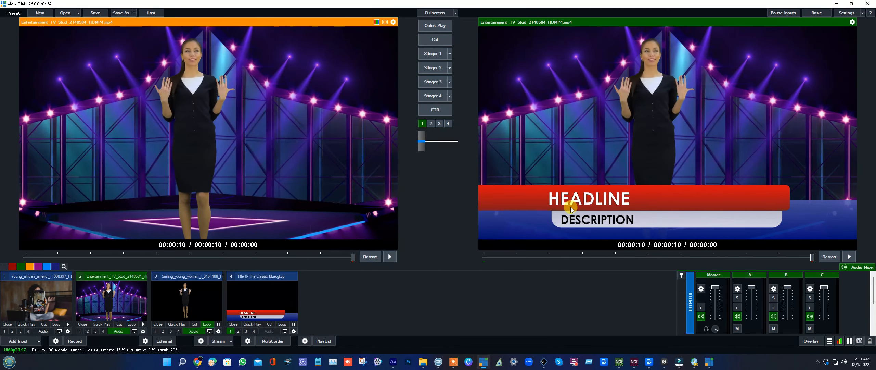
click(230, 331)
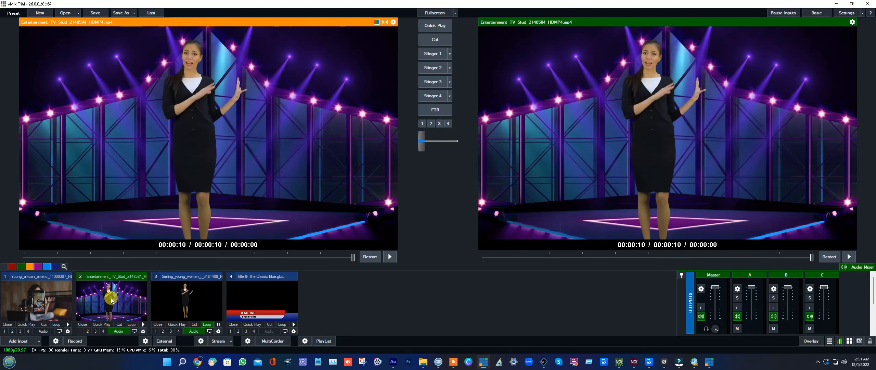
Reframe the layered studio background in its Position settings to zoom about 1.02, Pan X about -0.018 and Pan Y about -0.013
click(143, 330)
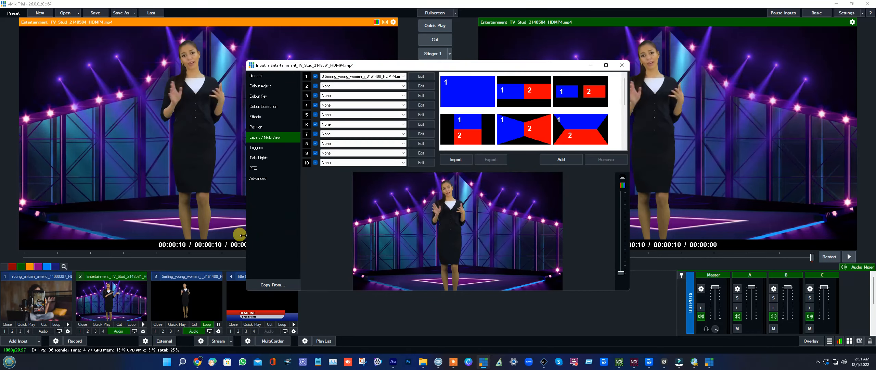
click(259, 127)
drag(382, 98, 375, 96)
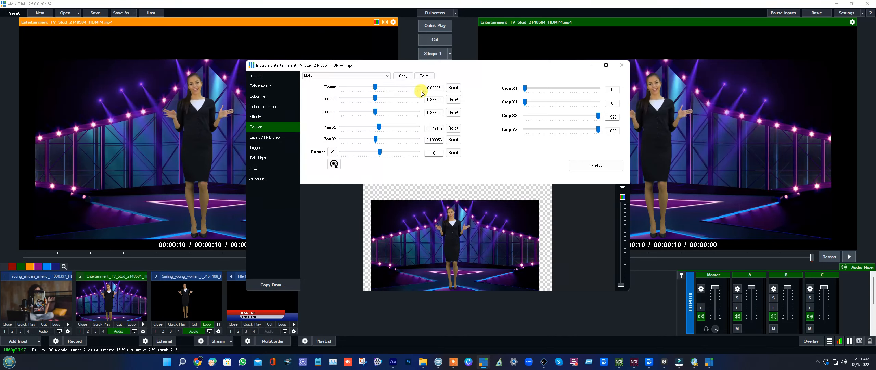
click(622, 65)
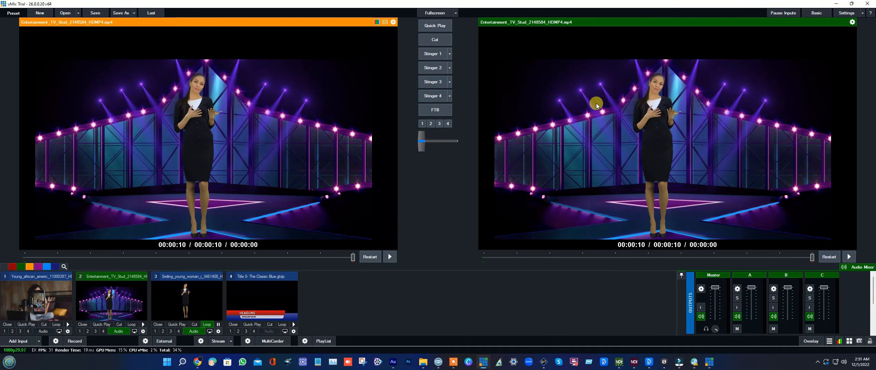
click(105, 300)
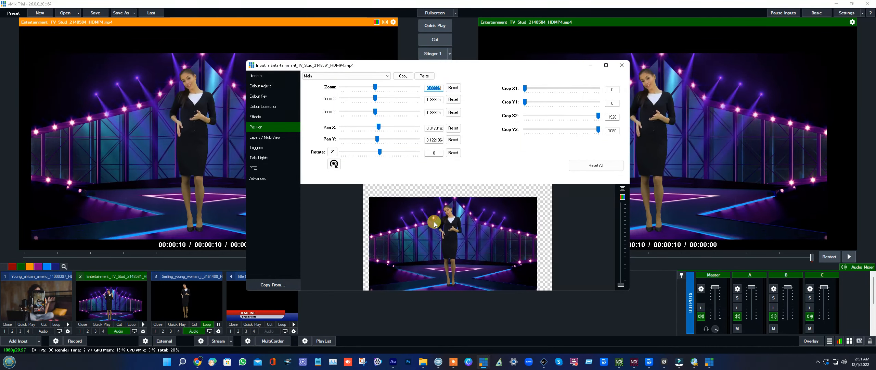
drag(434, 224, 432, 211)
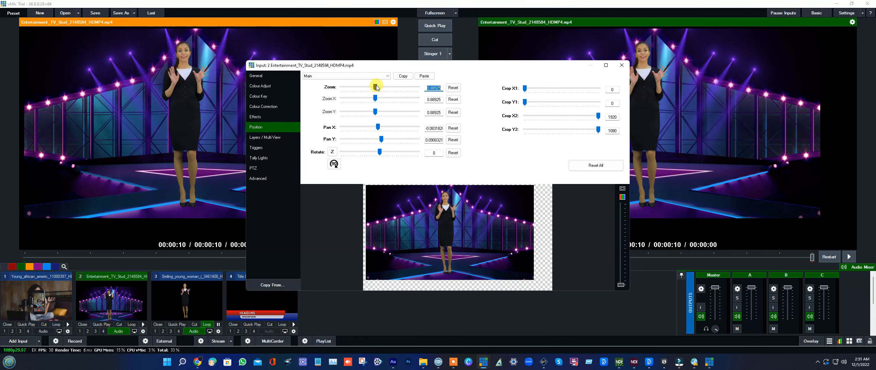
drag(376, 87, 380, 88)
drag(436, 212, 441, 215)
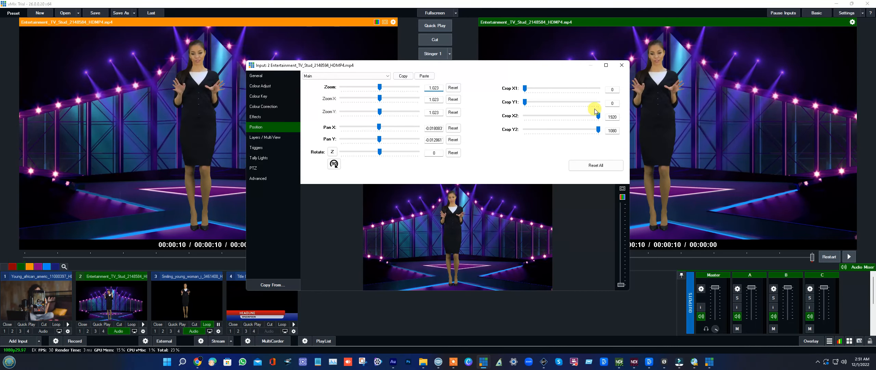
click(622, 65)
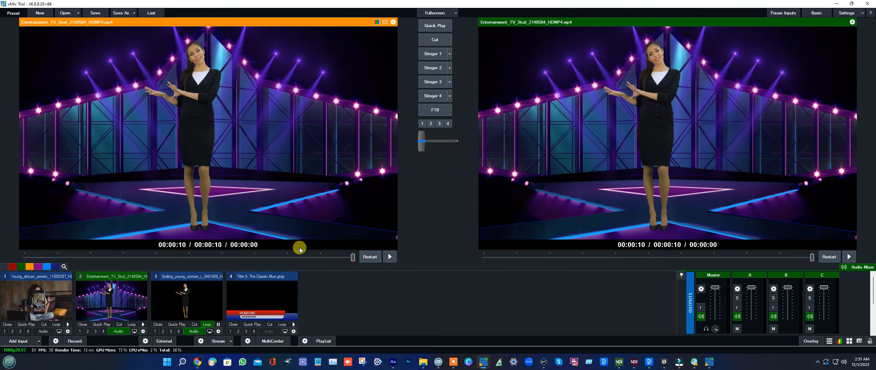
Test the Classic Blue title on overlay 1 once more, then remove its input
click(232, 331)
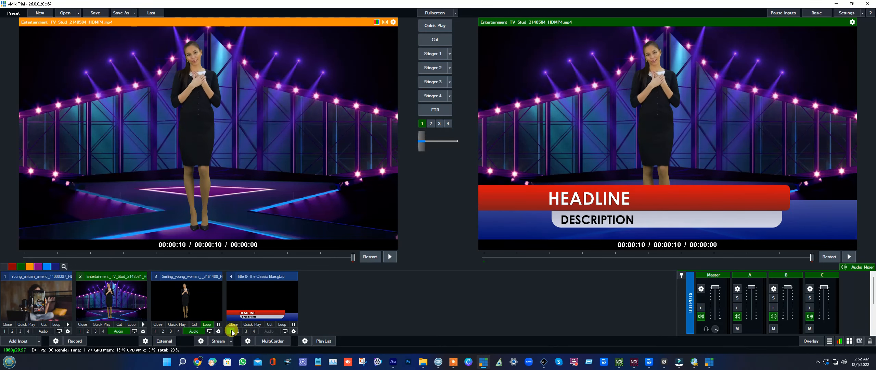
click(231, 331)
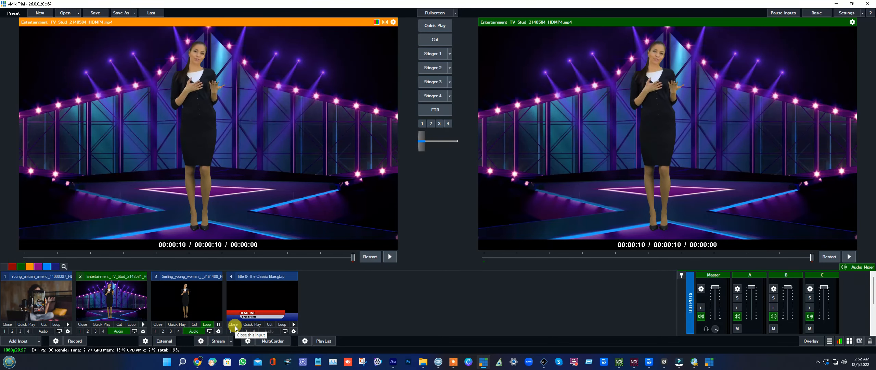
click(233, 324)
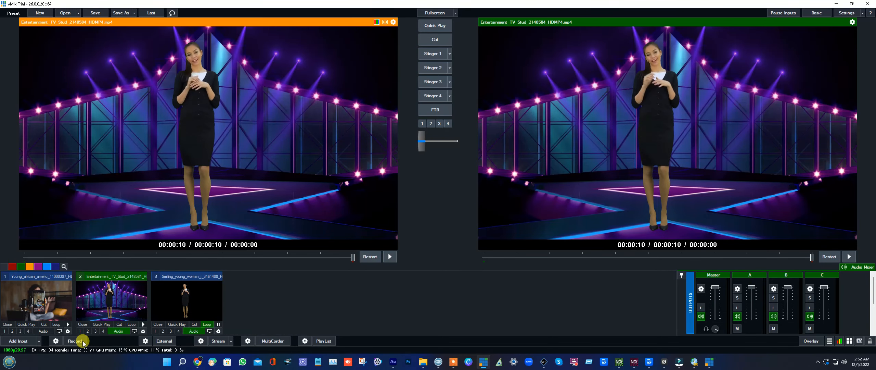
Add the GT title Title 8- Cricket as an input with its default text and show it on overlay 4
click(22, 340)
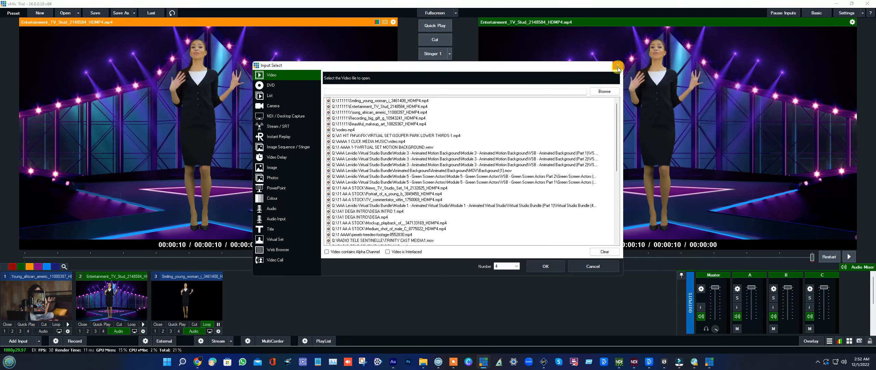
click(274, 229)
scroll(582, 184, down, 5)
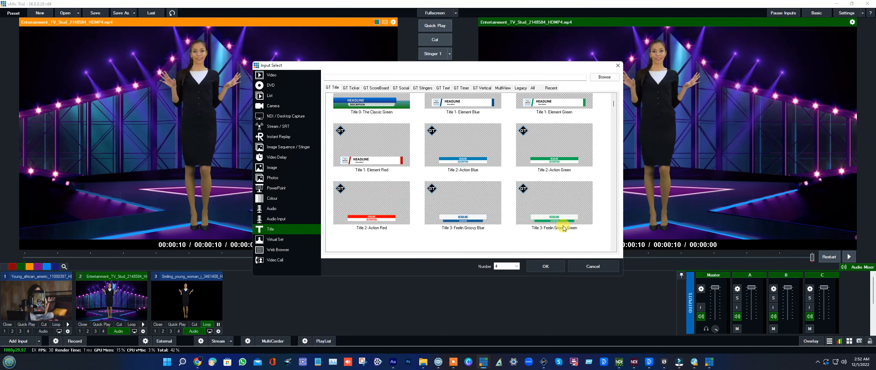
double_click(560, 136)
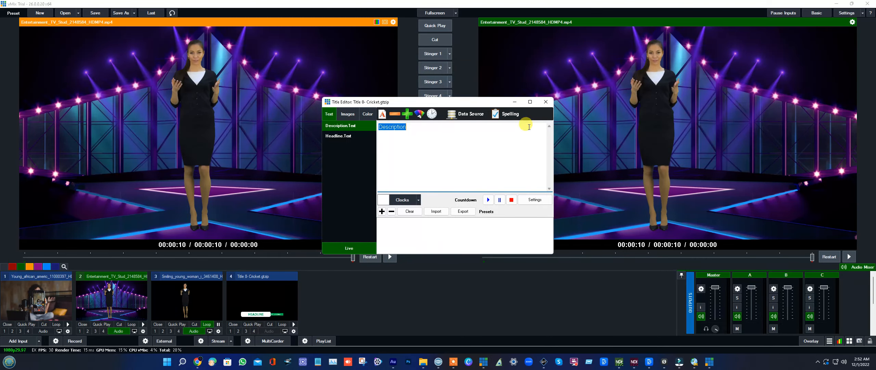
click(546, 102)
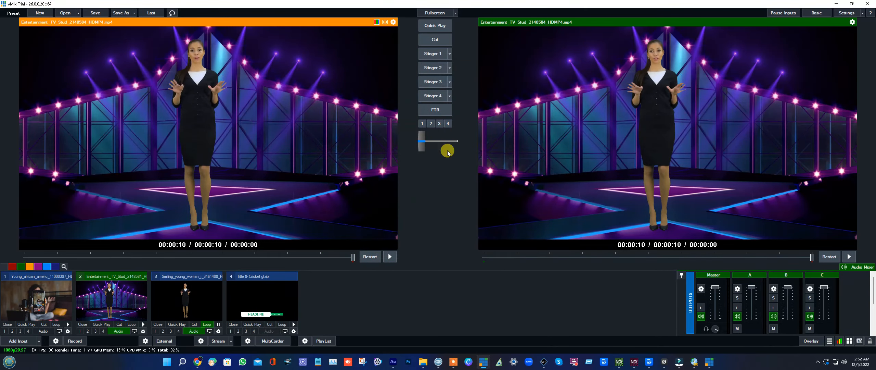
click(254, 331)
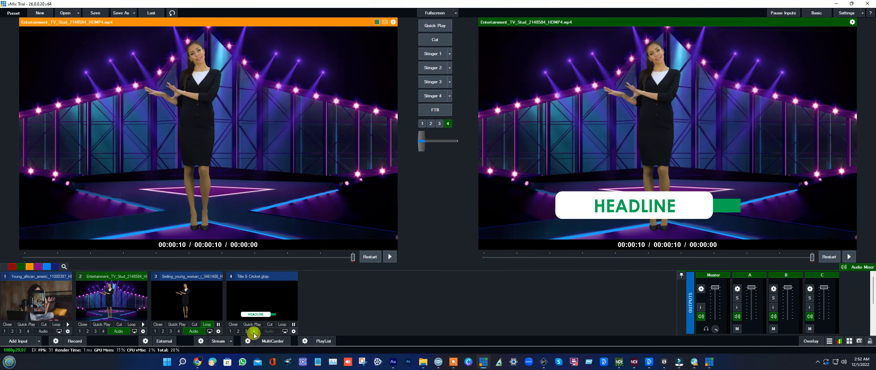
Shrink the Cricket title to zoom about 0.68 and move it to the lower-right corner of the frame, Pan X about 0.59, Pan Y about -0.45
double_click(258, 314)
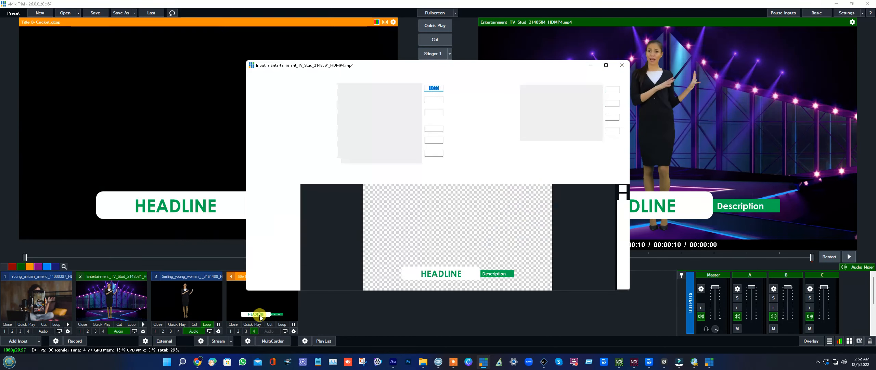
drag(420, 267, 458, 278)
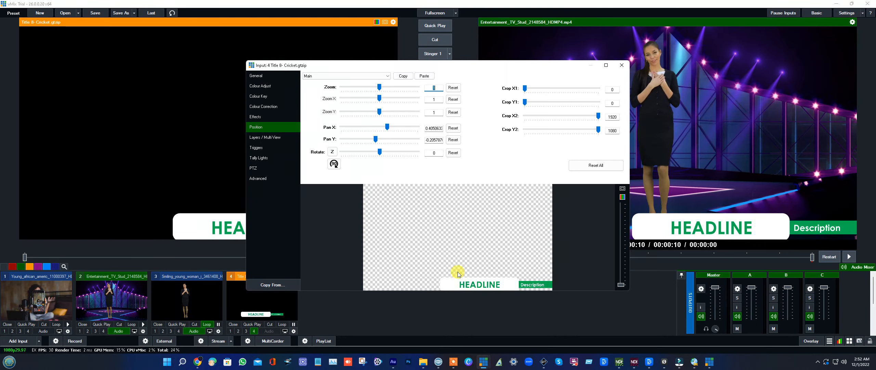
drag(379, 87, 367, 98)
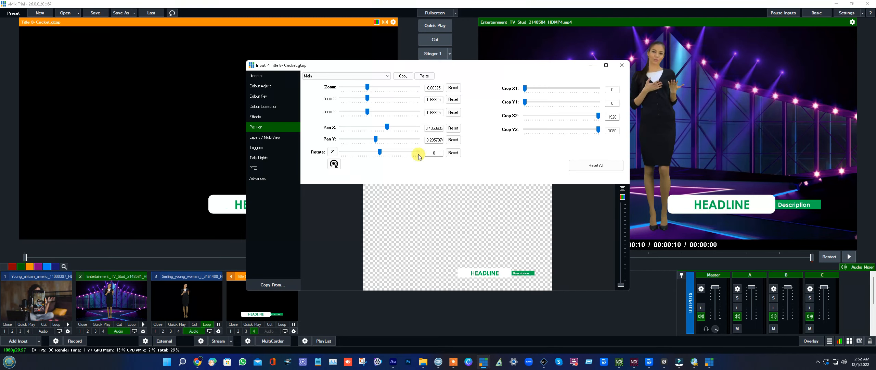
drag(485, 273, 492, 284)
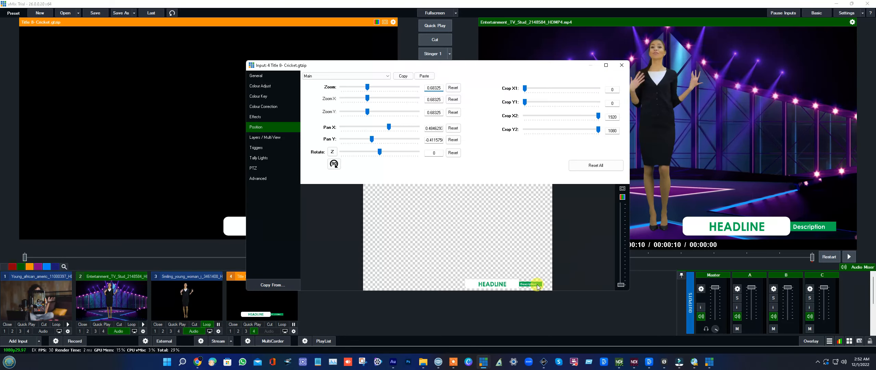
drag(513, 285, 521, 286)
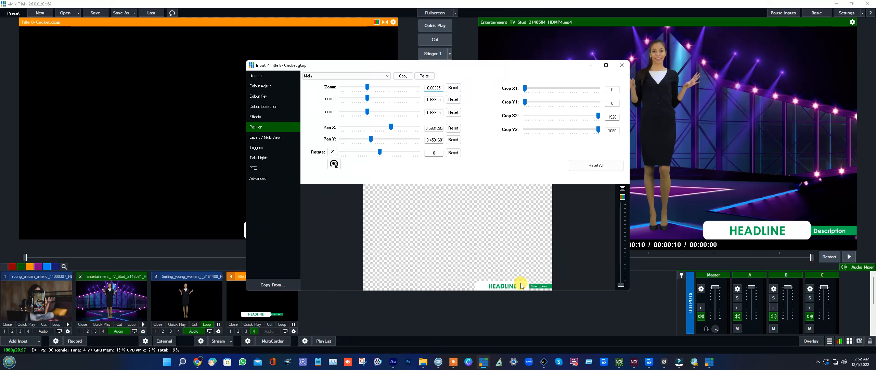
Turn on looping for the Cricket title input and play the first video input, Young_african, in the preview
click(621, 65)
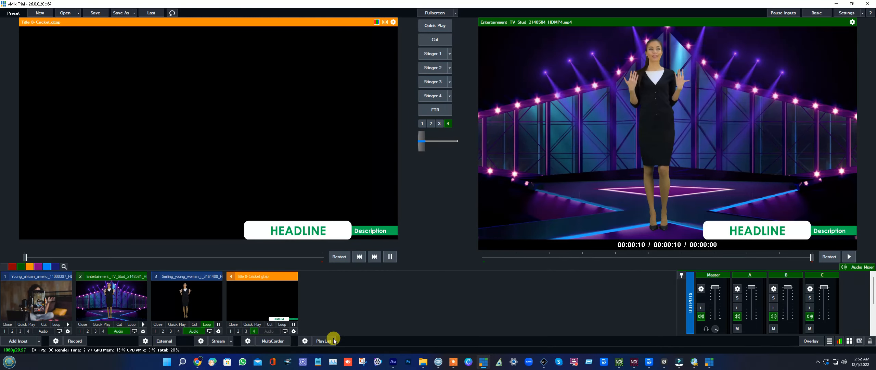
click(284, 324)
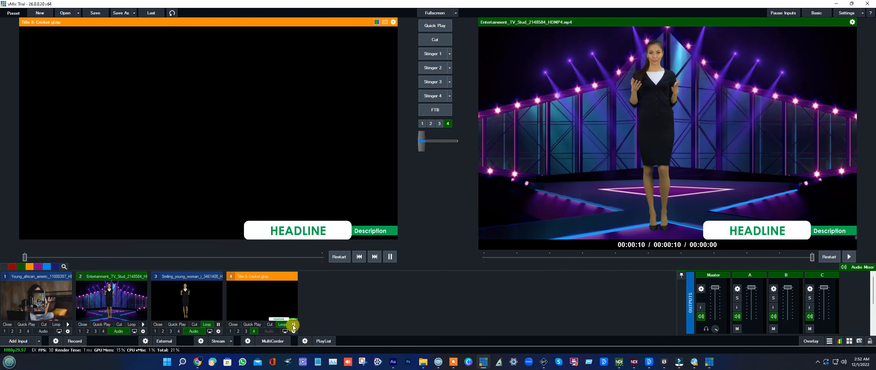
click(52, 299)
click(389, 257)
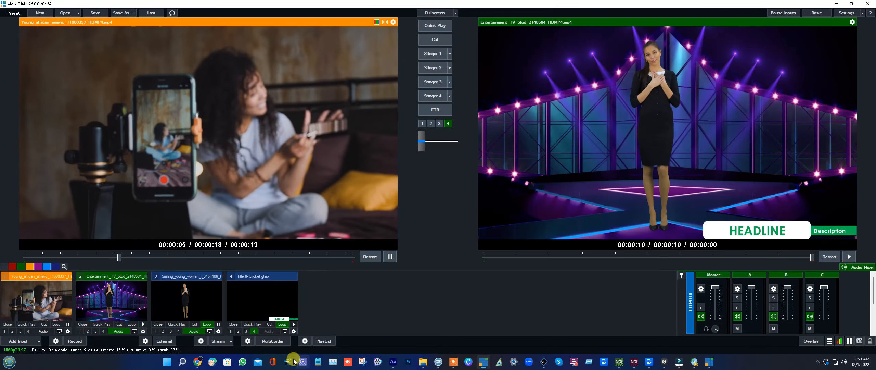
Switch to Chrome, open the vmix.com home page and look through its product, software description, blog and footer sections
mouse_move(197, 361)
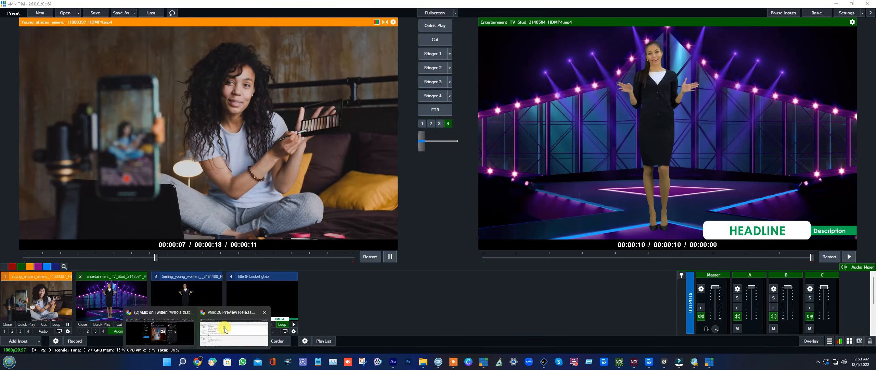
click(185, 342)
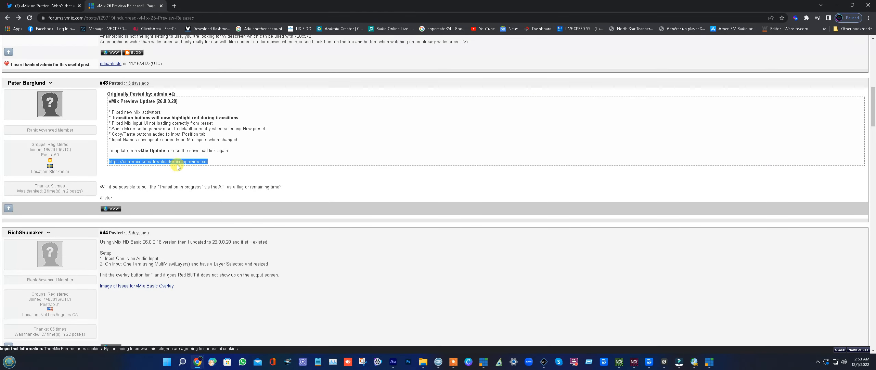
scroll(267, 141, up, 12)
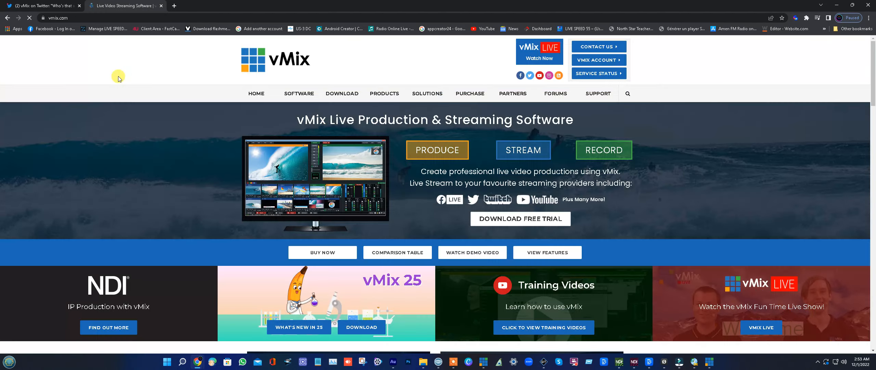
scroll(423, 169, down, 3)
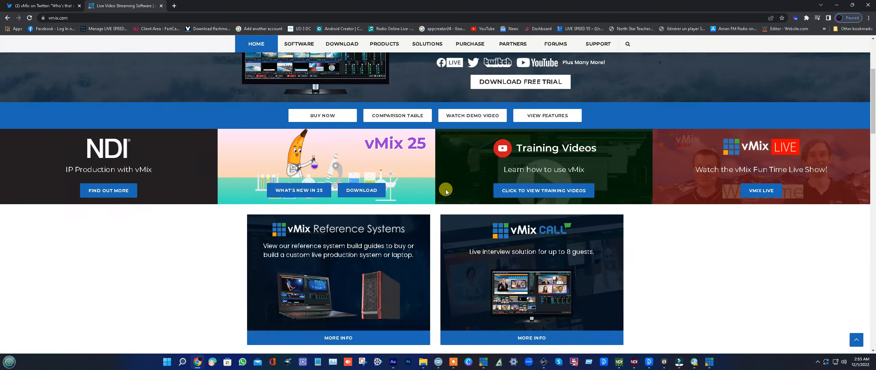
scroll(489, 213, down, 11)
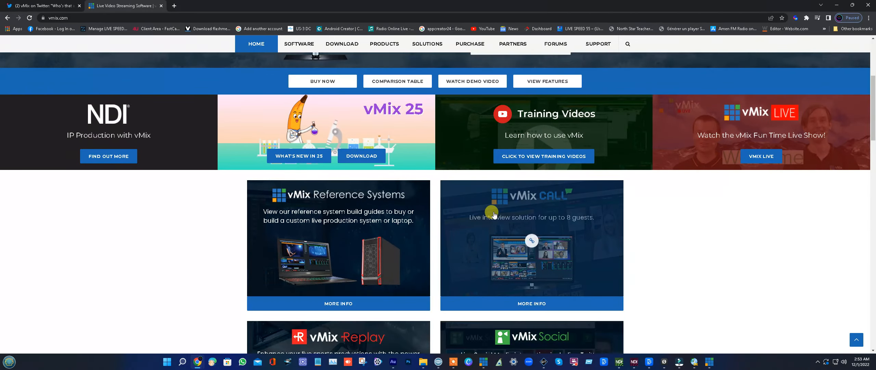
scroll(440, 201, down, 4)
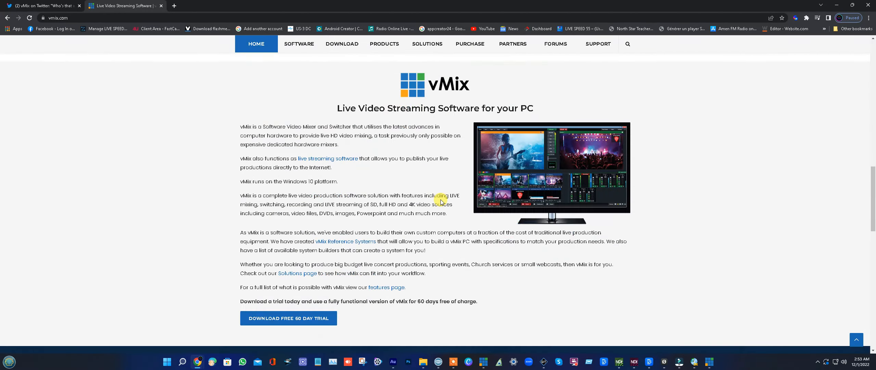
scroll(441, 199, up, 7)
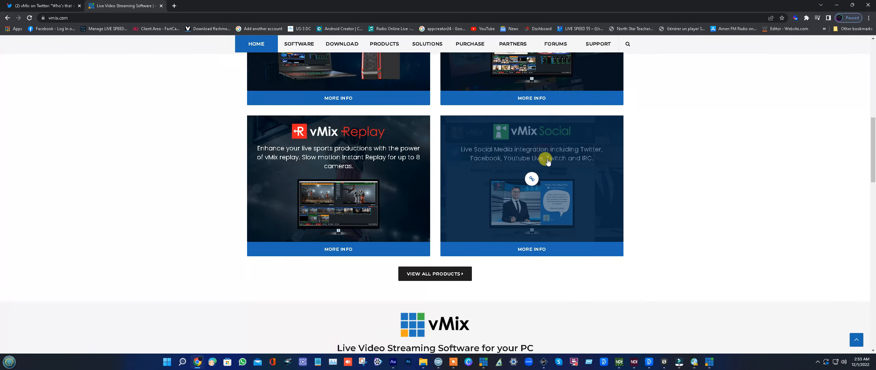
scroll(424, 229, down, 12)
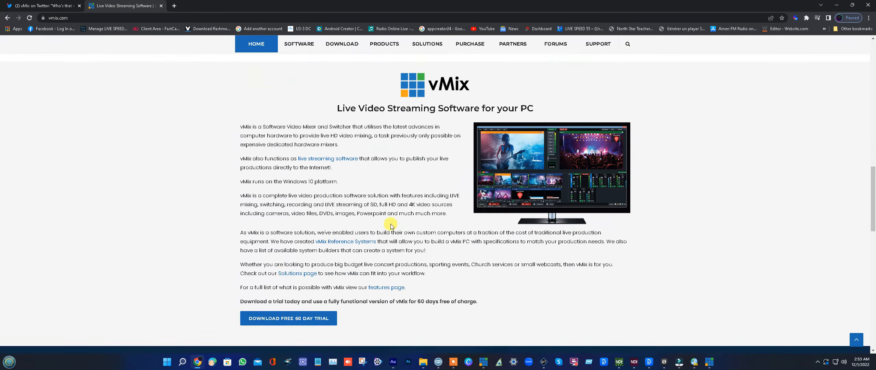
scroll(391, 225, down, 11)
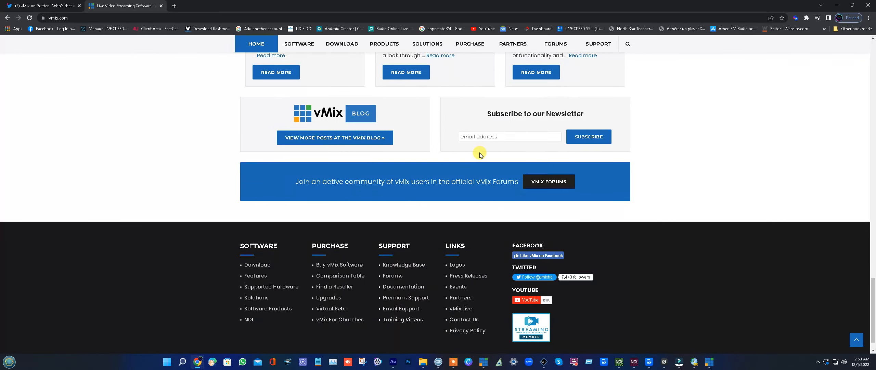
scroll(486, 148, down, 1)
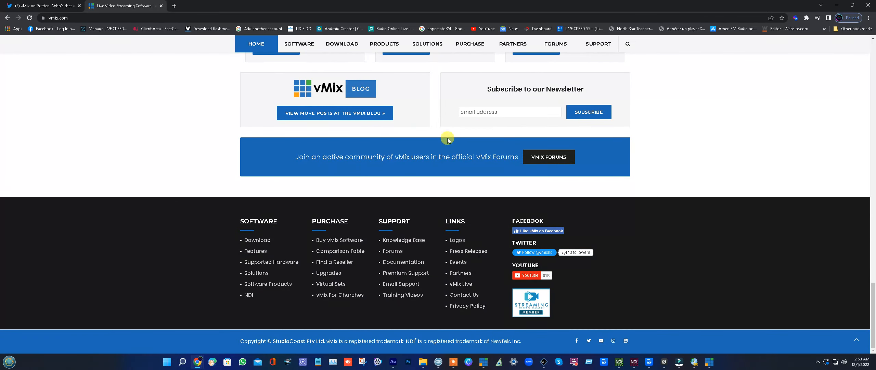
scroll(448, 110, up, 3)
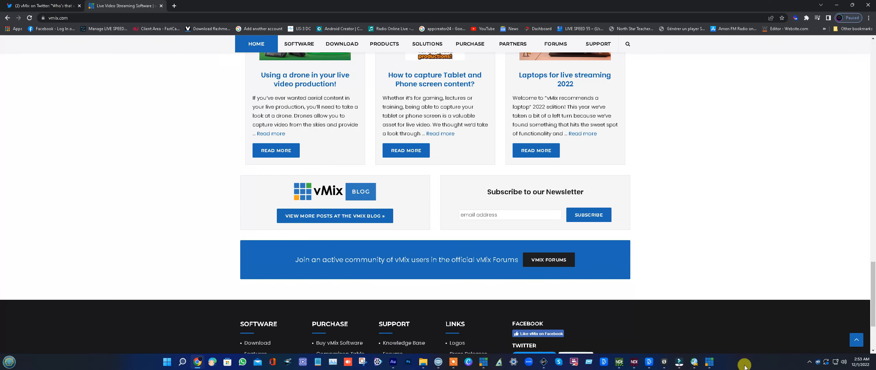
click(808, 362)
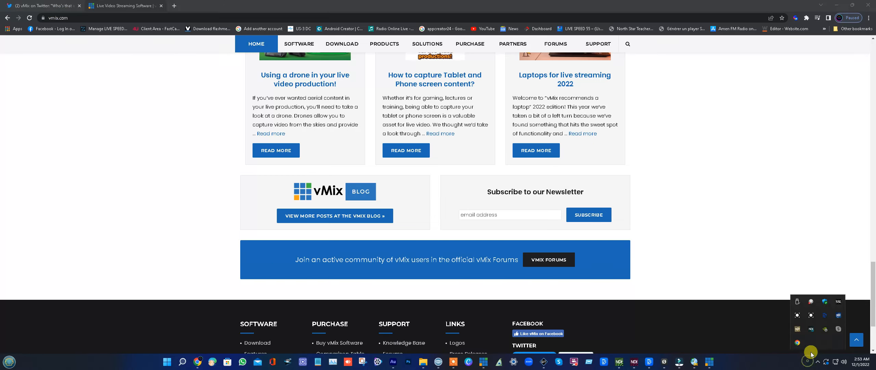
click(812, 317)
right_click(812, 317)
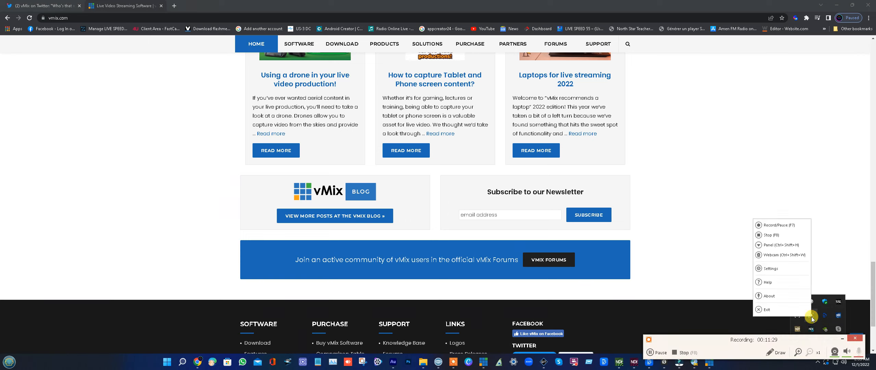